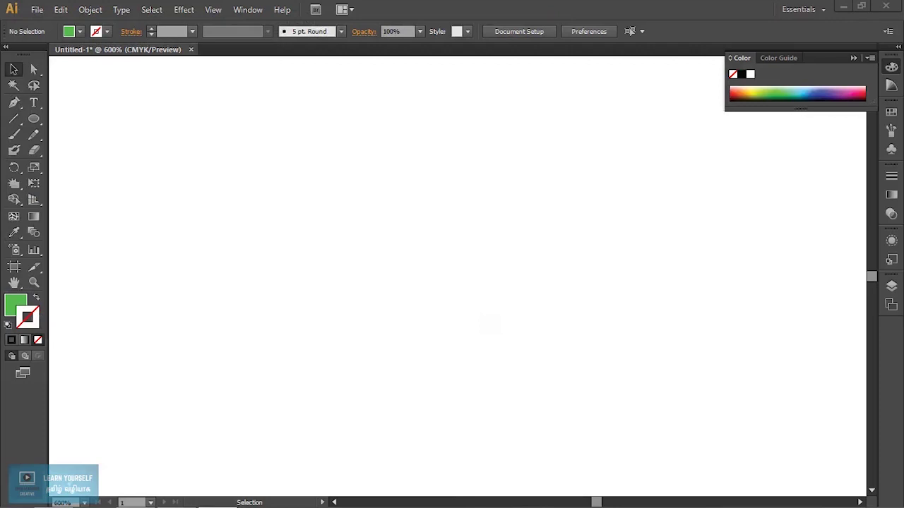
# Step: Draw a green rounded rectangle near the centre of the artboard
pyautogui.click(34, 119)
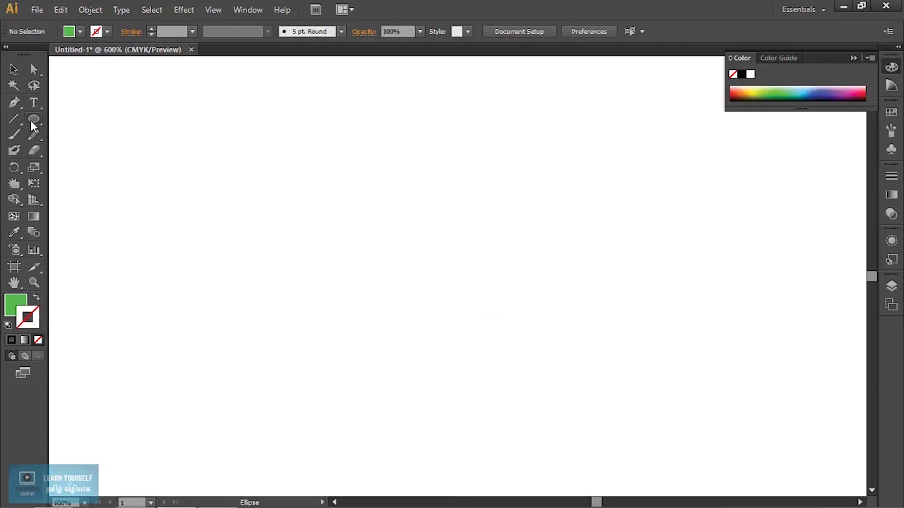
pyautogui.click(137, 133)
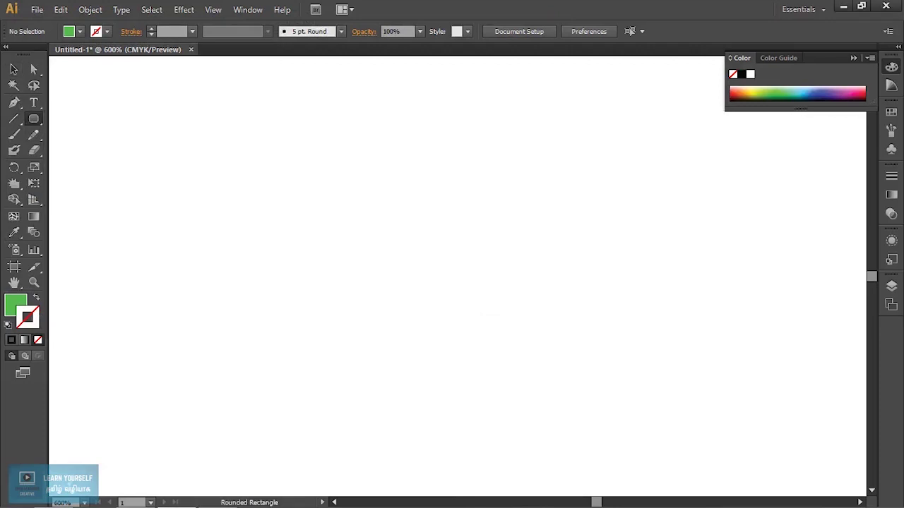
pyautogui.moveTo(301, 230); pyautogui.dragTo(434, 340)
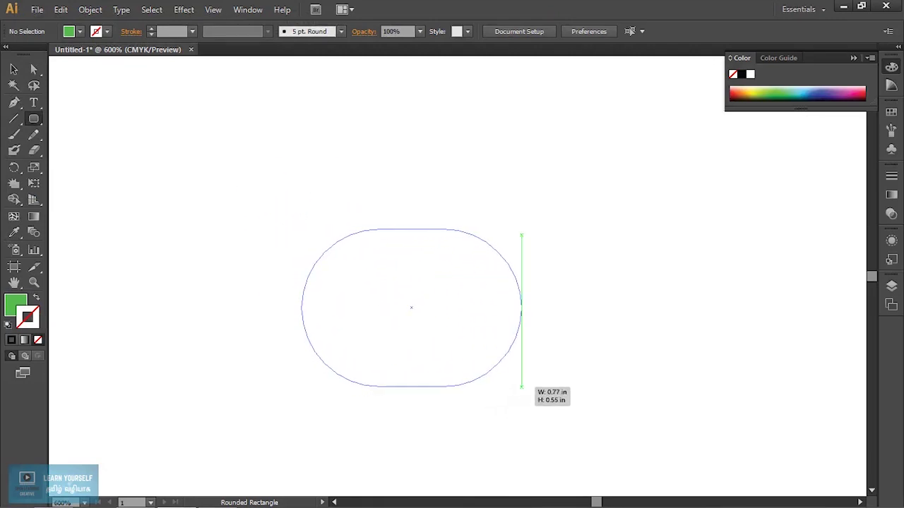
pyautogui.moveTo(434, 340); pyautogui.dragTo(561, 385)
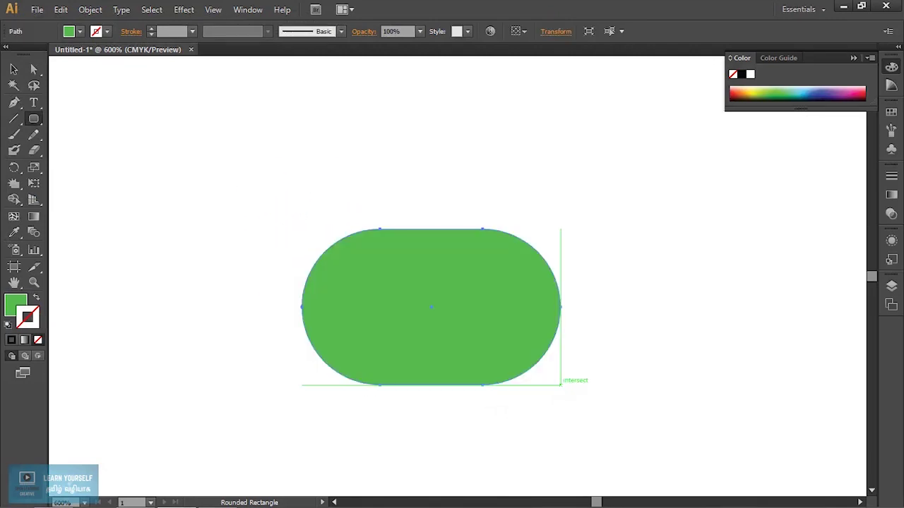
# Step: Give the rounded rectangle a near-black 3 pt outline, then deselect it
pyautogui.doubleClick(36, 325)
pyautogui.click(524, 381)
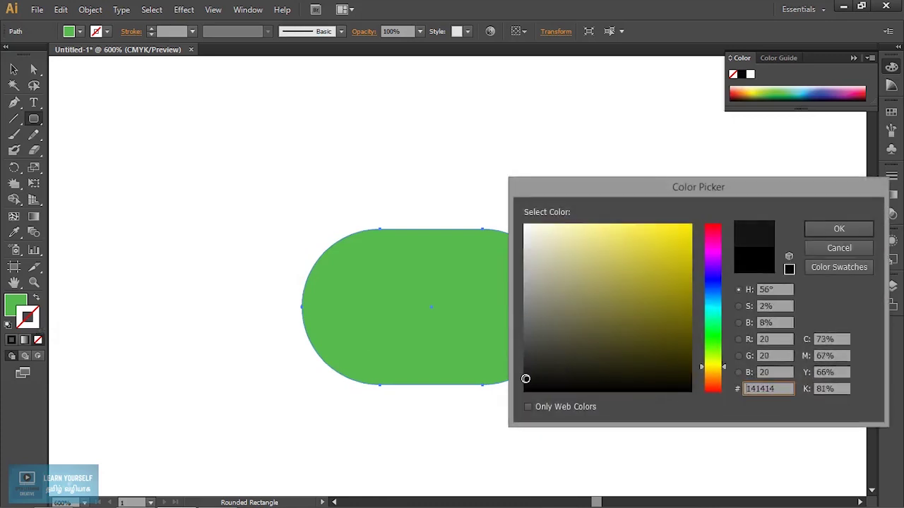
pyautogui.click(838, 228)
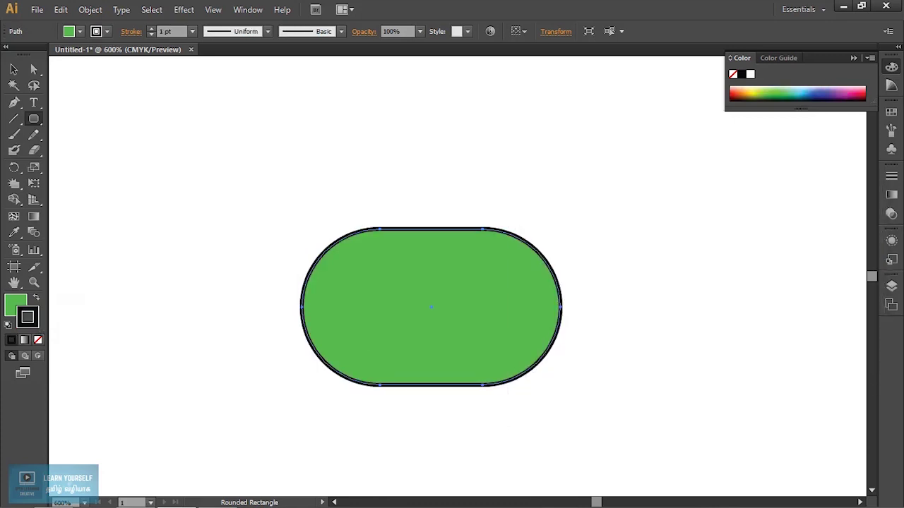
pyautogui.click(151, 28)
pyautogui.click(151, 28)
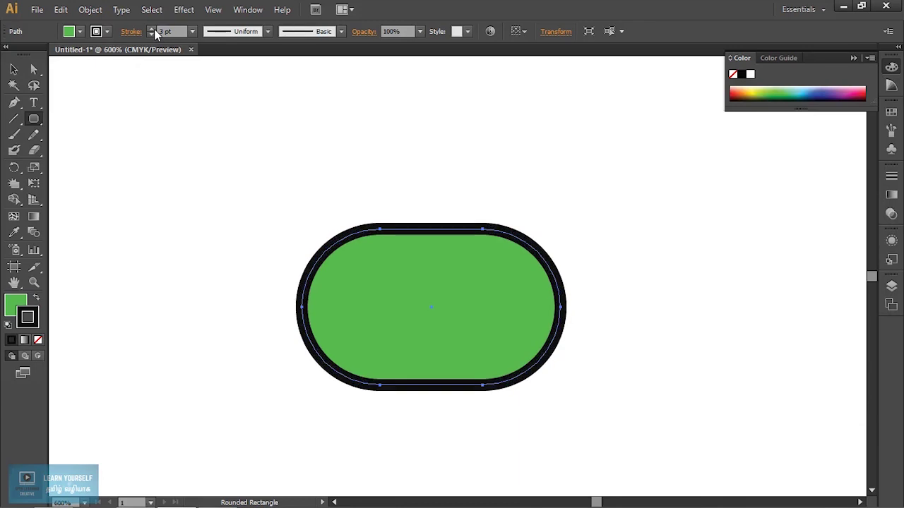
pyautogui.click(14, 68)
pyautogui.hotkey('ctrl', 'shift', 'a')
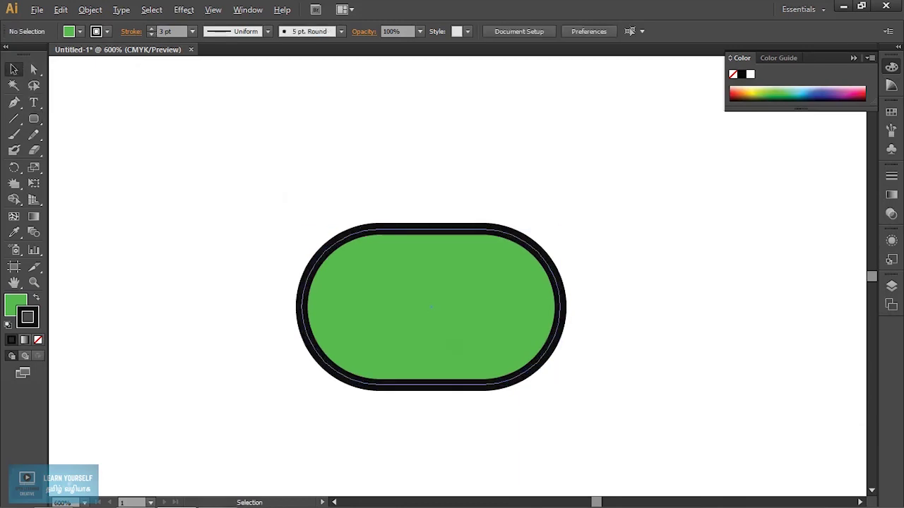
# Step: Zoom to 1200% and try converting the shape's left anchor, undoing the stray pen point
pyautogui.hotkey('ctrl', '=')
pyautogui.hotkey('ctrl', '=')
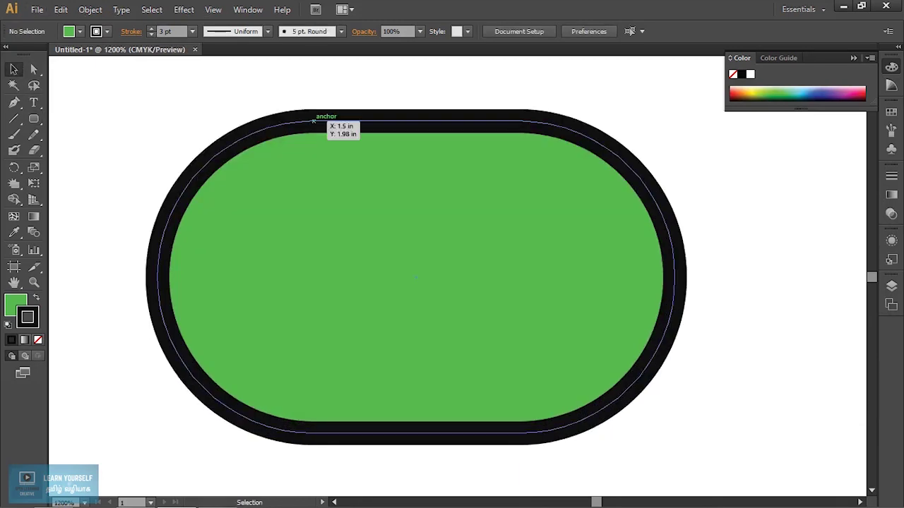
pyautogui.click(314, 121)
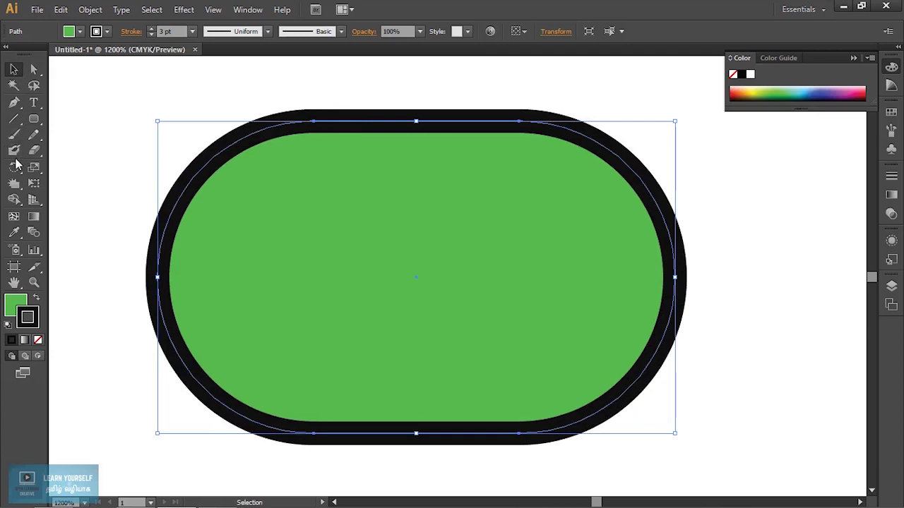
pyautogui.click(15, 102)
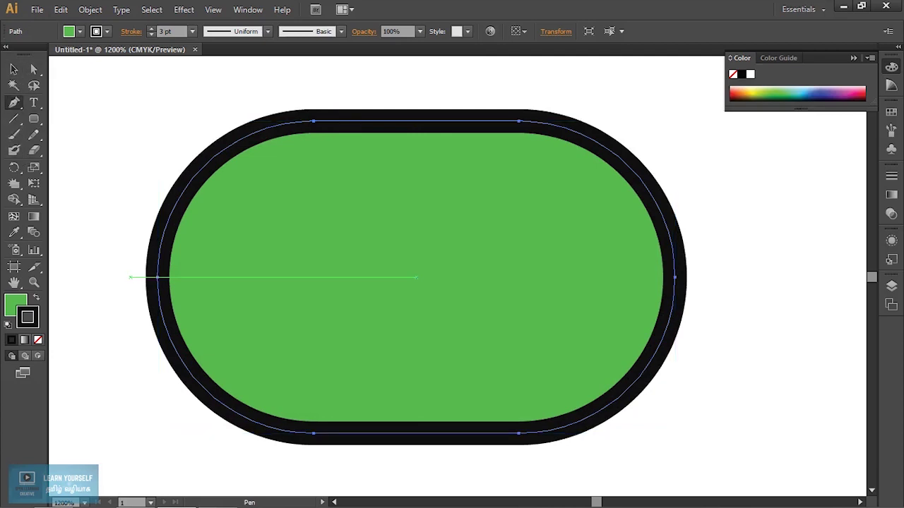
pyautogui.keyDown('alt'); pyautogui.click(158, 277); pyautogui.keyUp('alt')
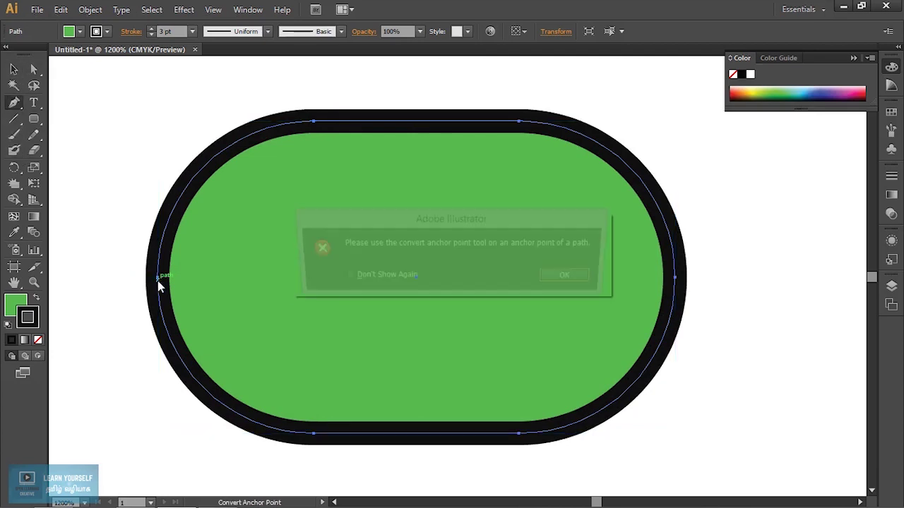
pyautogui.click(584, 281)
pyautogui.moveTo(106, 246); pyautogui.dragTo(214, 310)
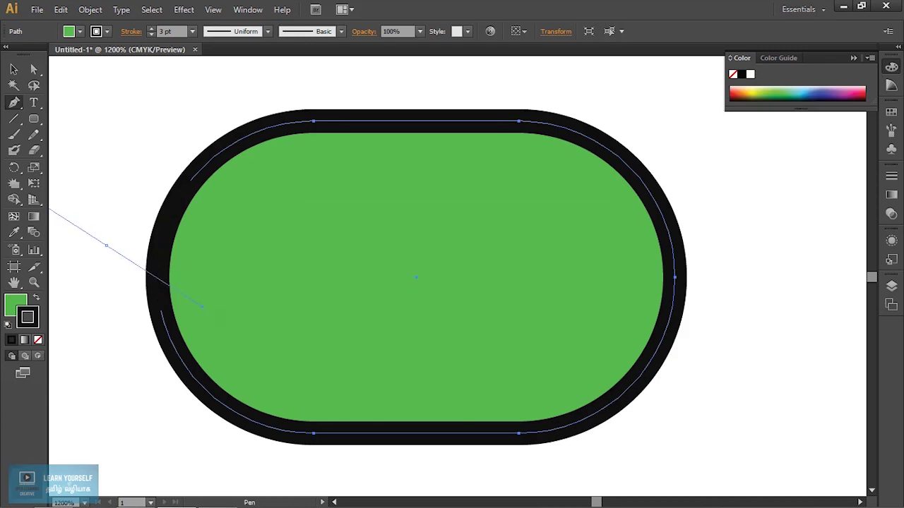
pyautogui.hotkey('ctrl', 'z')
# Step: Nudge the rounded rectangle path slightly to the right with Direct Selection
pyautogui.click(34, 68)
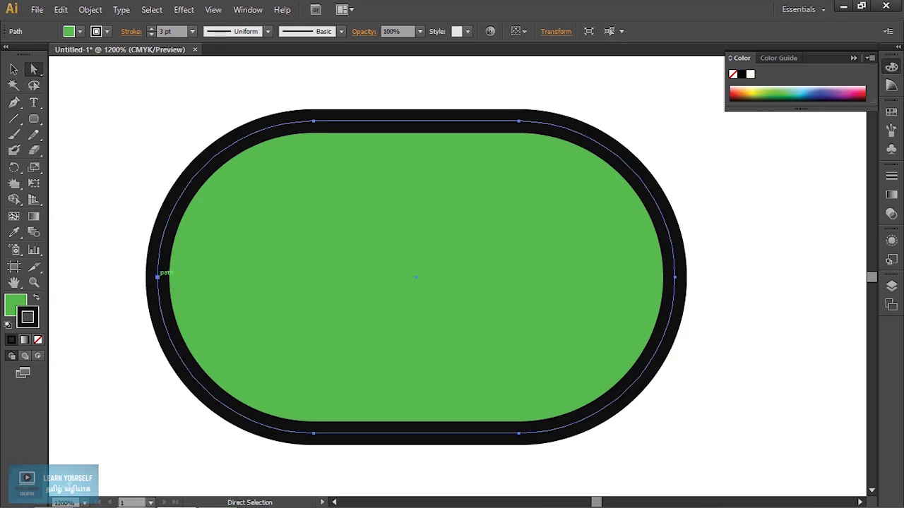
pyautogui.moveTo(156, 277); pyautogui.dragTo(165, 277)
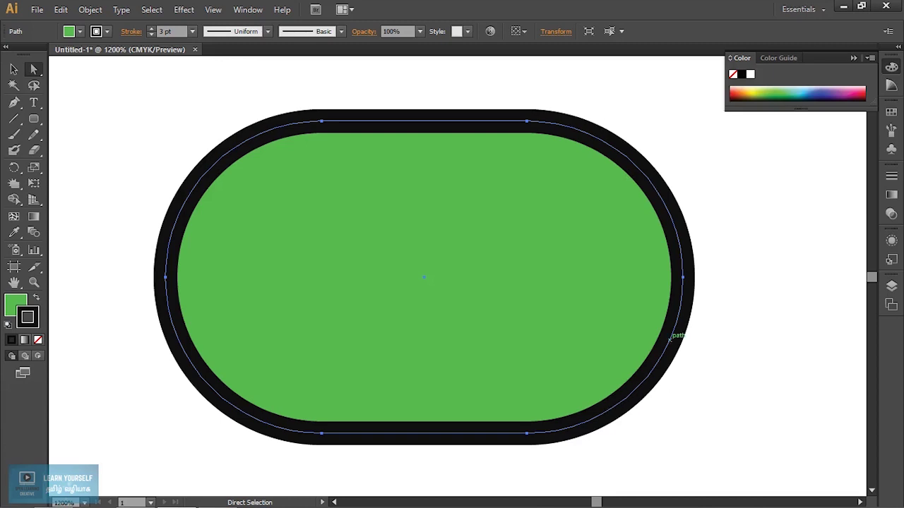
pyautogui.click(90, 10)
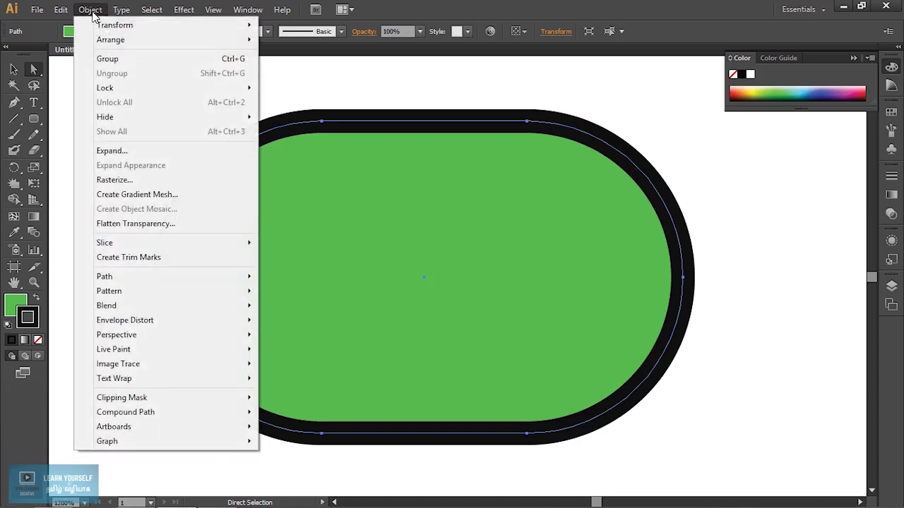
# Step: Expand the pill with Fill and Stroke checked, splitting it into fill and outline shapes
pyautogui.click(109, 151)
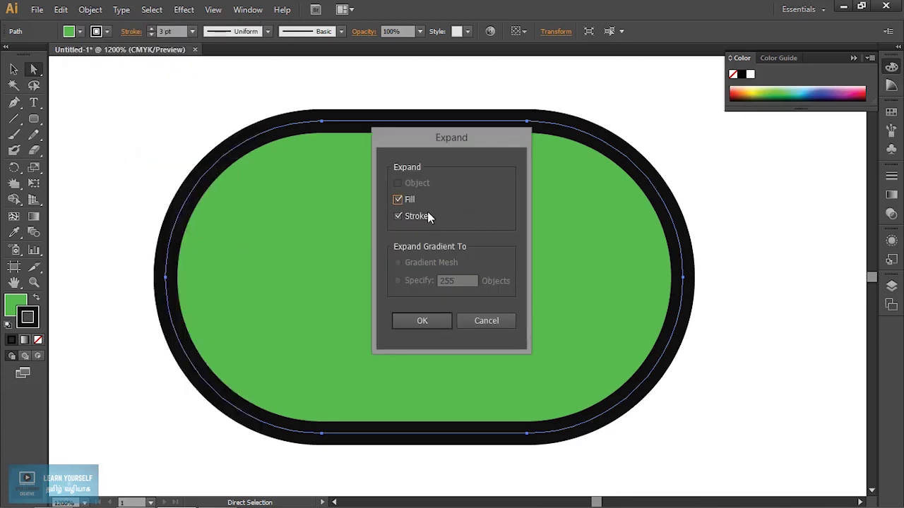
pyautogui.click(399, 199)
pyautogui.click(398, 200)
pyautogui.click(423, 321)
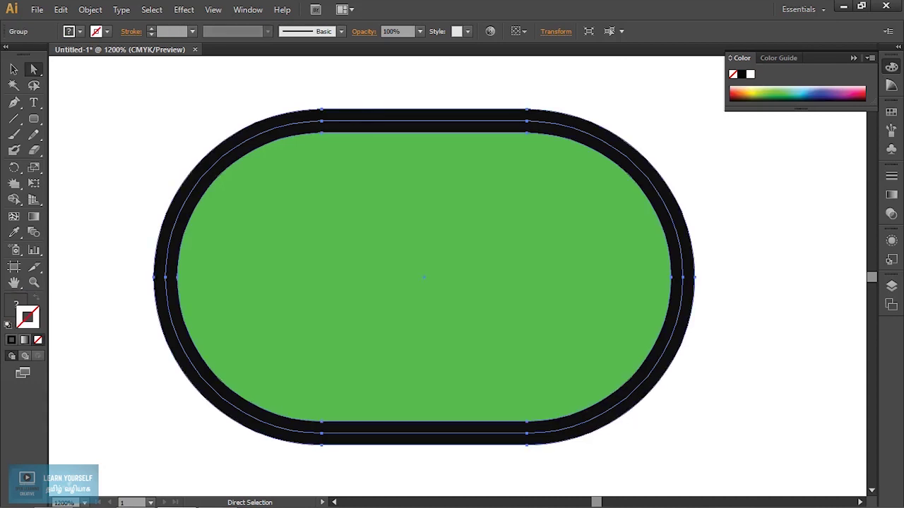
pyautogui.hotkey('ctrl', 'shift', 'a')
# Step: Add a raised curve across the black ring's top-left with the Pen
pyautogui.click(262, 142)
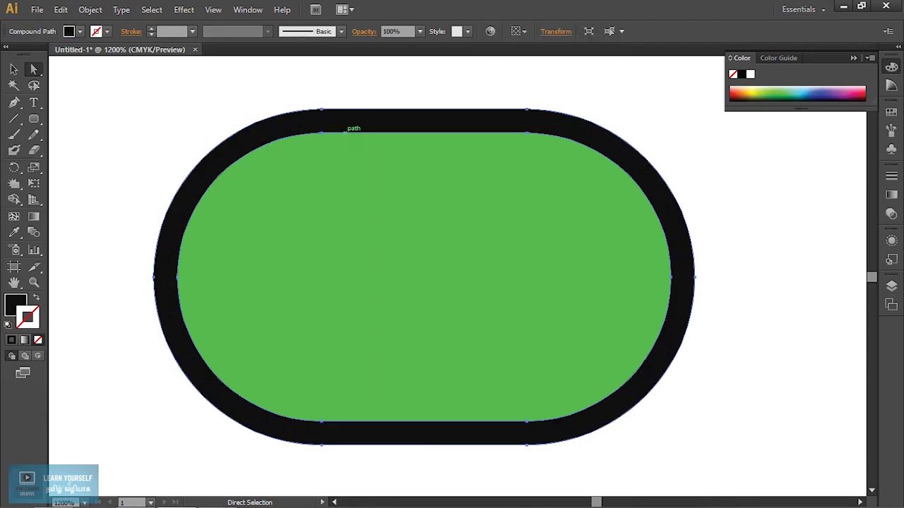
pyautogui.click(322, 109)
pyautogui.scroll(1, 392, 131)
pyautogui.scroll(3, 367, 148)
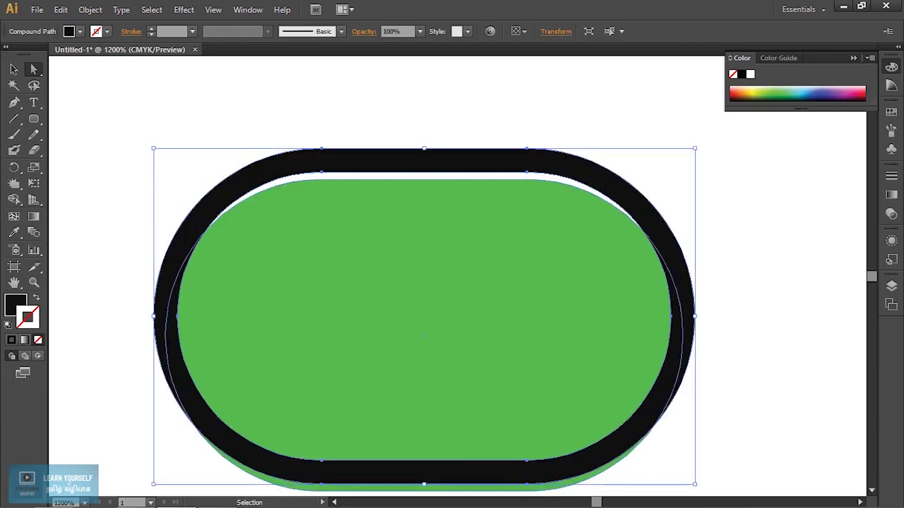
pyautogui.click(13, 102)
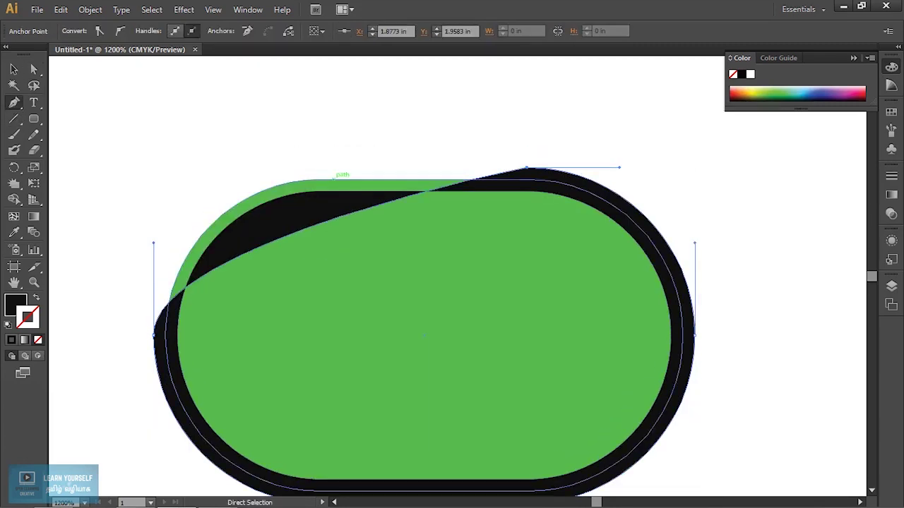
pyautogui.click(321, 168)
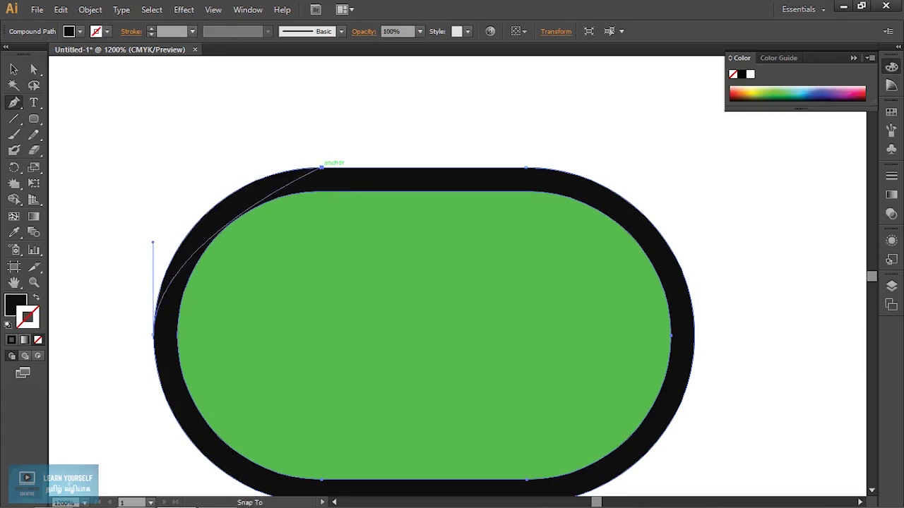
pyautogui.moveTo(321, 168); pyautogui.dragTo(384, 156)
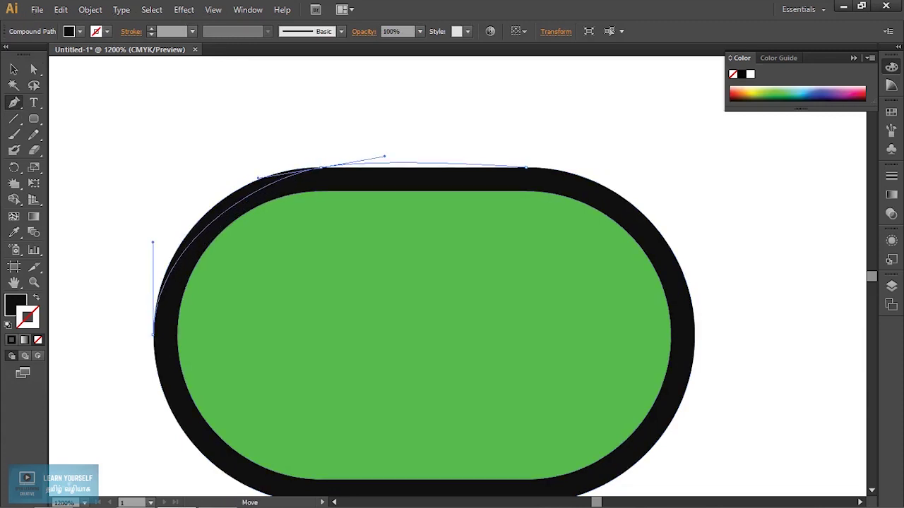
pyautogui.moveTo(384, 157); pyautogui.dragTo(476, 137)
pyautogui.moveTo(322, 168); pyautogui.dragTo(323, 130)
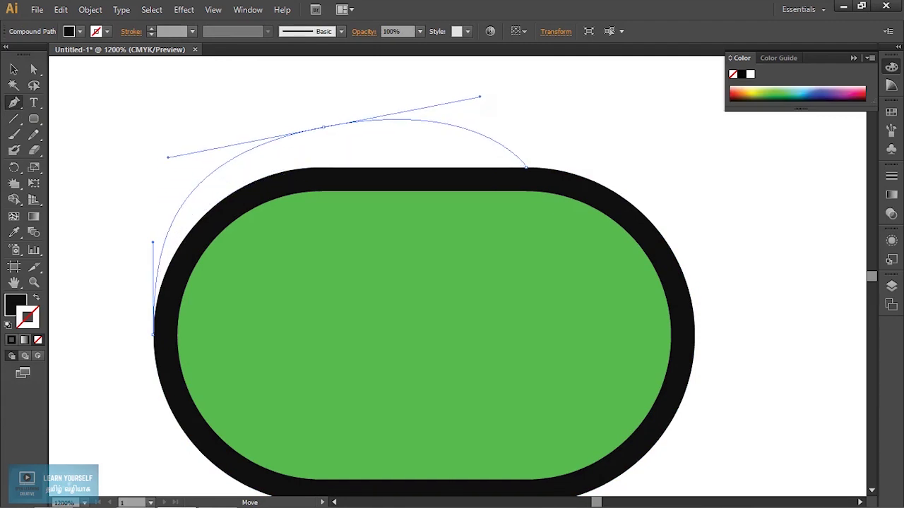
pyautogui.moveTo(323, 129)
pyautogui.mouseDown()
pyautogui.moveTo(277, 144)
pyautogui.moveTo(266, 160)
pyautogui.moveTo(325, 133)
pyautogui.moveTo(315, 135)
pyautogui.mouseUp()
pyautogui.hotkey('alt', 'space')
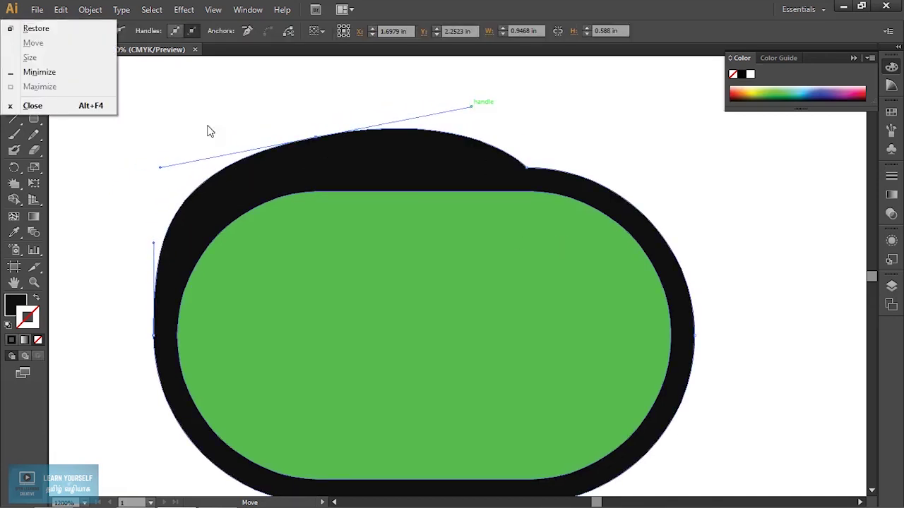
pyautogui.click(209, 131)
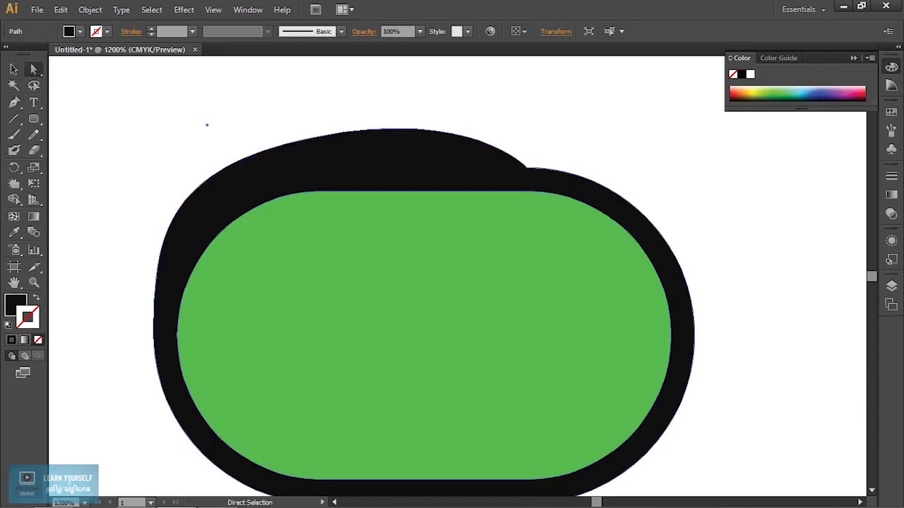
# Step: Pull the black shape's upper-right and right anchors outward and raise its sloping top edge
pyautogui.moveTo(526, 168); pyautogui.dragTo(556, 128)
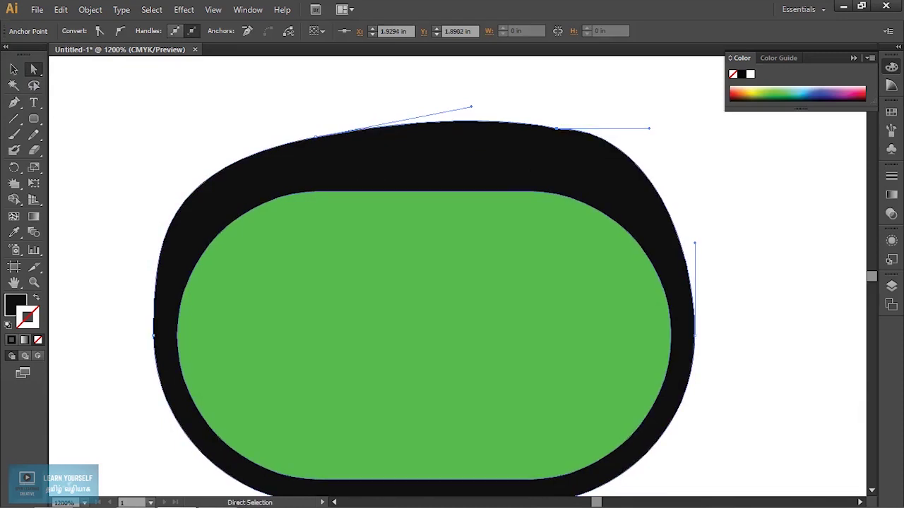
pyautogui.moveTo(695, 336); pyautogui.dragTo(731, 329)
pyautogui.moveTo(556, 128); pyautogui.dragTo(559, 115)
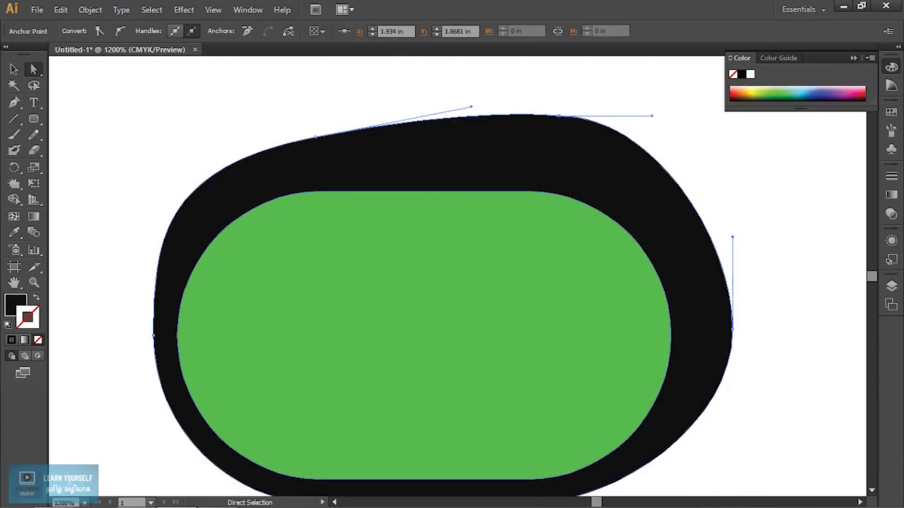
pyautogui.moveTo(651, 115); pyautogui.dragTo(658, 118)
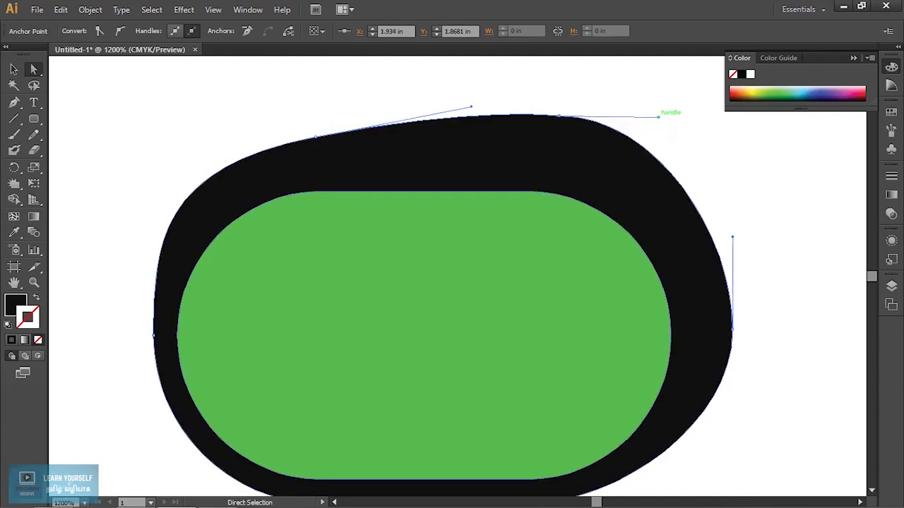
pyautogui.hotkey('ctrl', 'shift', 'a')
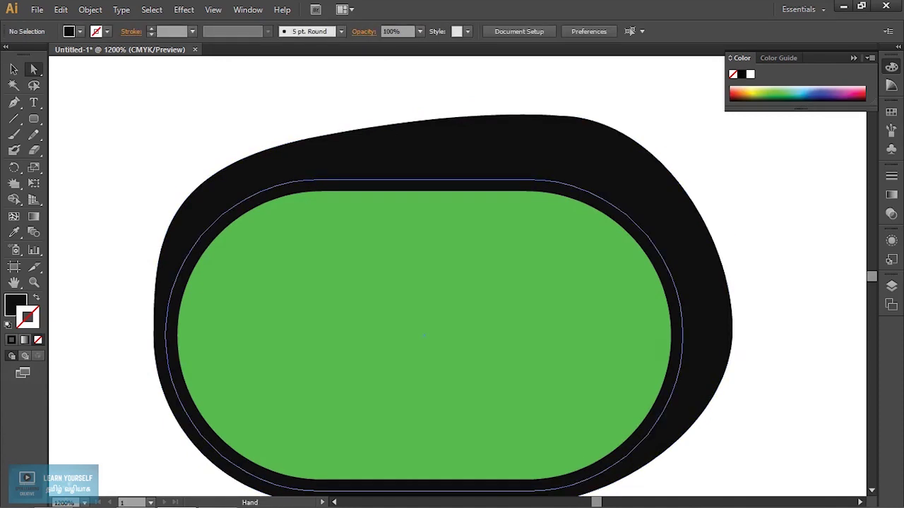
# Step: Apply Outline Stroke to the green inner rounded rectangle
pyautogui.click(413, 319)
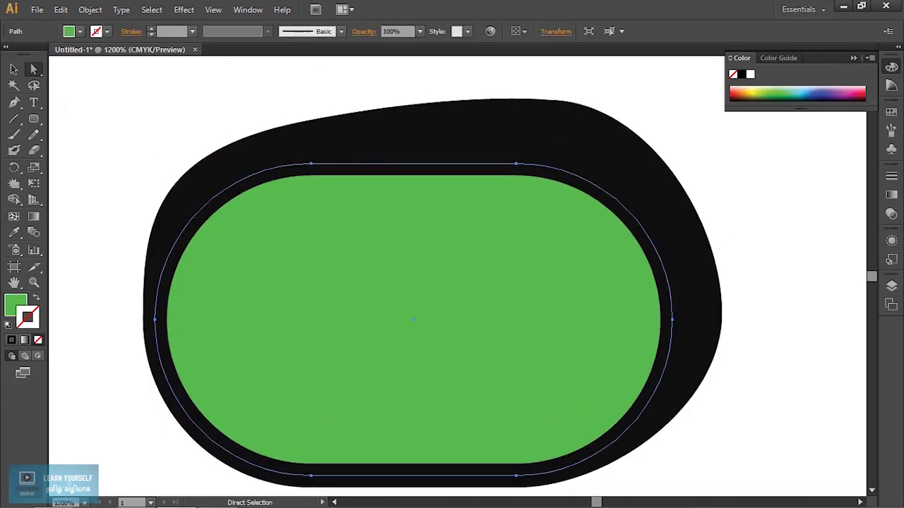
pyautogui.click(90, 10)
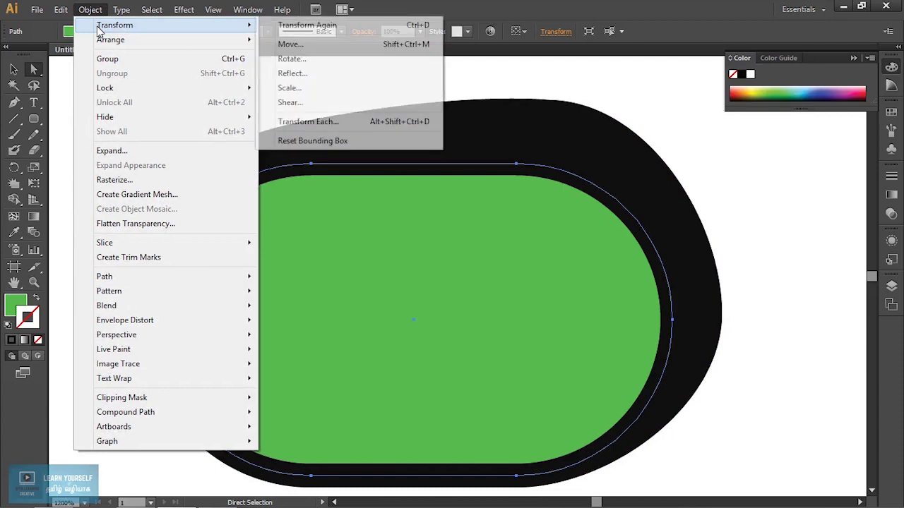
pyautogui.moveTo(166, 276)
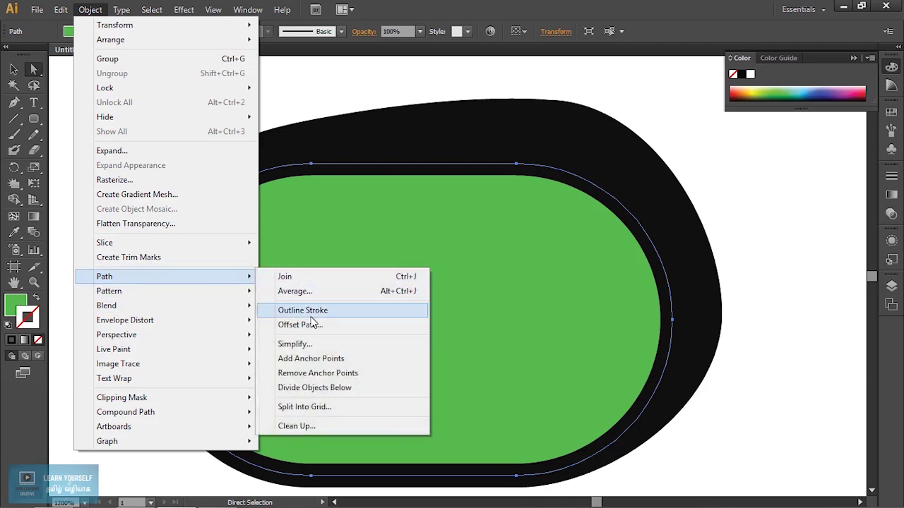
pyautogui.click(366, 310)
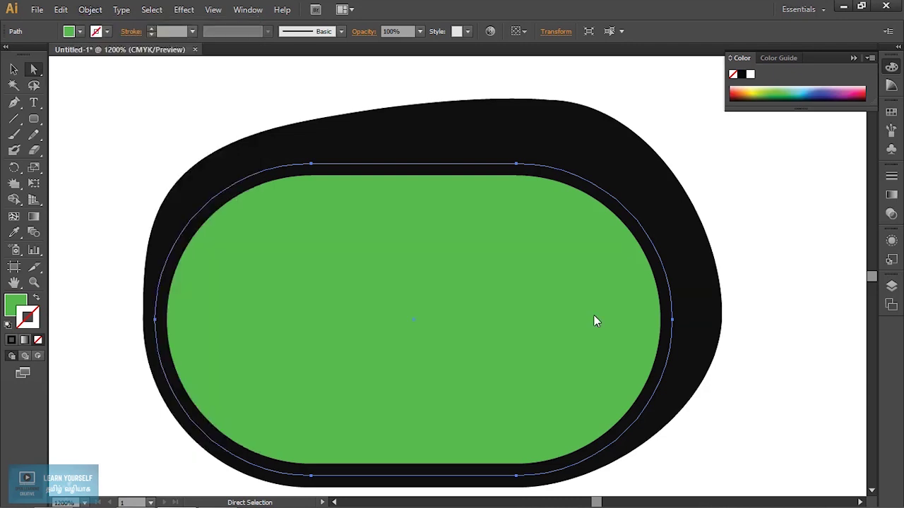
# Step: Move the green rounded rectangle up over the ring's top band and zoom out to 800%
pyautogui.moveTo(450, 318); pyautogui.dragTo(524, 209)
pyautogui.moveTo(464, 230); pyautogui.dragTo(413, 298)
pyautogui.moveTo(540, 145); pyautogui.dragTo(487, 133)
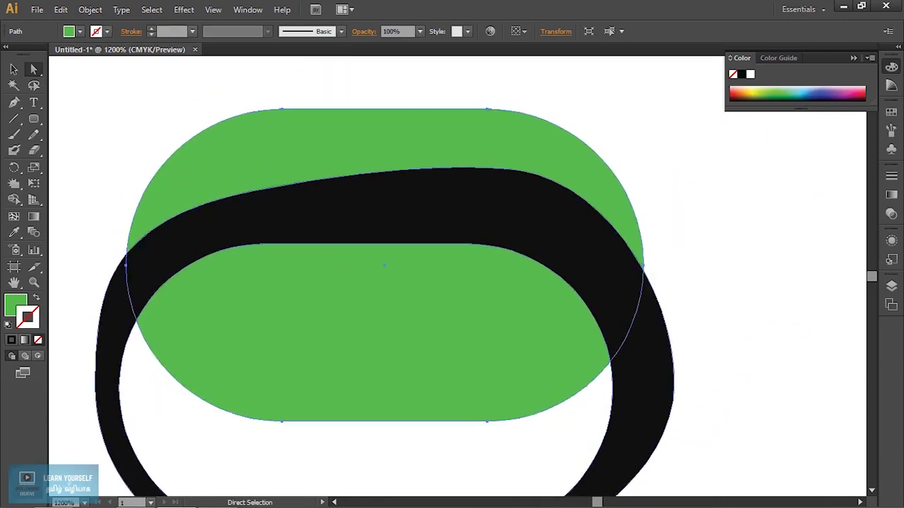
pyautogui.moveTo(424, 282); pyautogui.dragTo(434, 250)
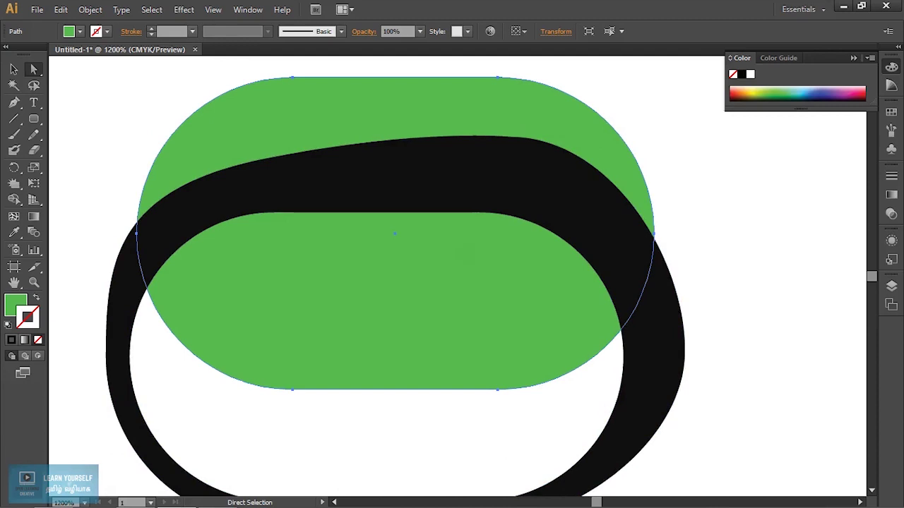
pyautogui.hotkey('ctrl', '-')
pyautogui.hotkey('ctrl', '-')
pyautogui.hotkey('ctrl', '+')
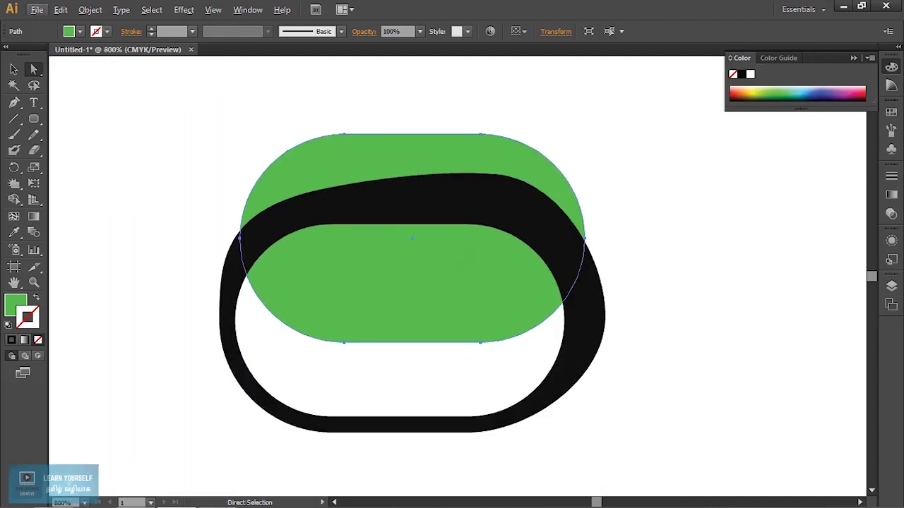
pyautogui.moveTo(245, 85)
pyautogui.mouseDown()
pyautogui.moveTo(38, 113)
pyautogui.moveTo(90, 105)
pyautogui.mouseUp()
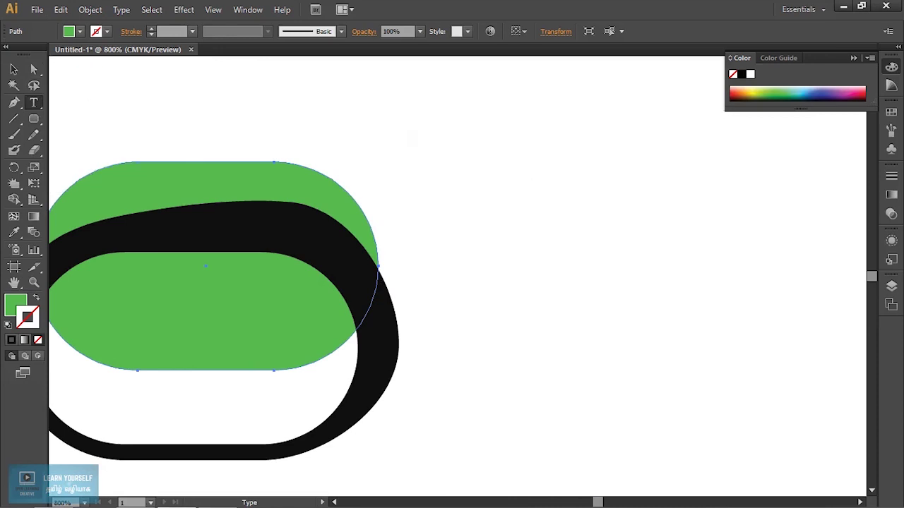
# Step: Type 'Adobe' in Myriad Pro and place the text beside the logo
pyautogui.click(400, 128)
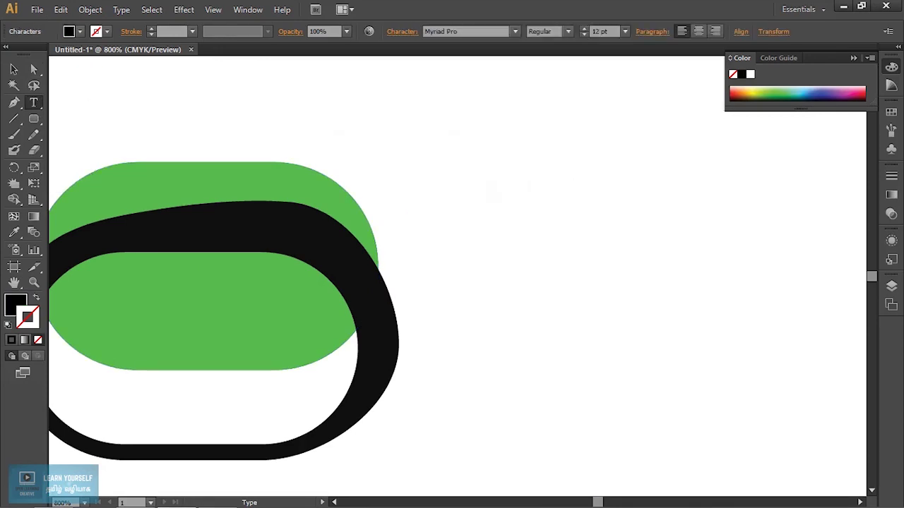
pyautogui.write('Adobe')
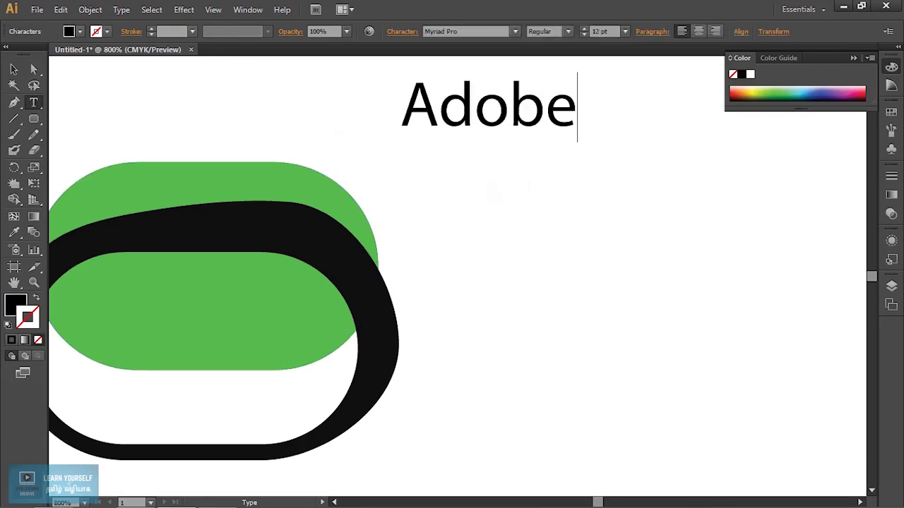
pyautogui.click(13, 68)
pyautogui.moveTo(500, 118); pyautogui.dragTo(529, 205)
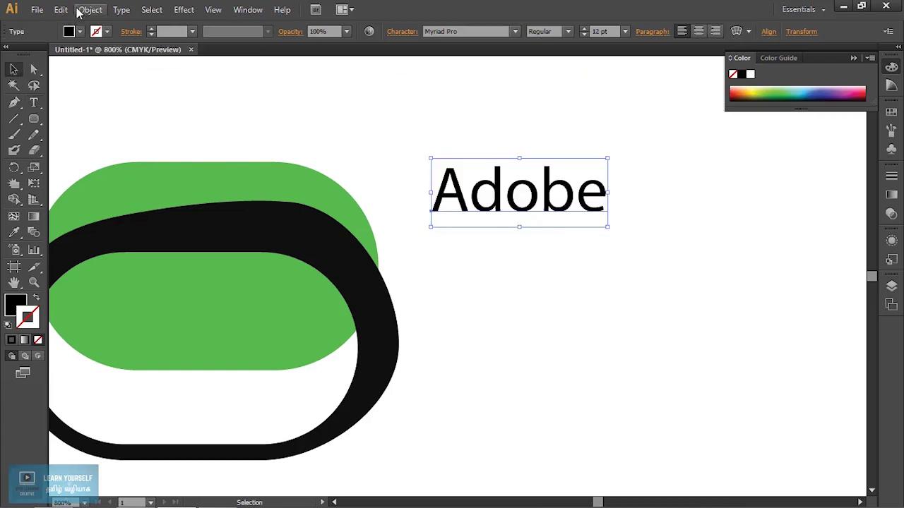
pyautogui.click(91, 9)
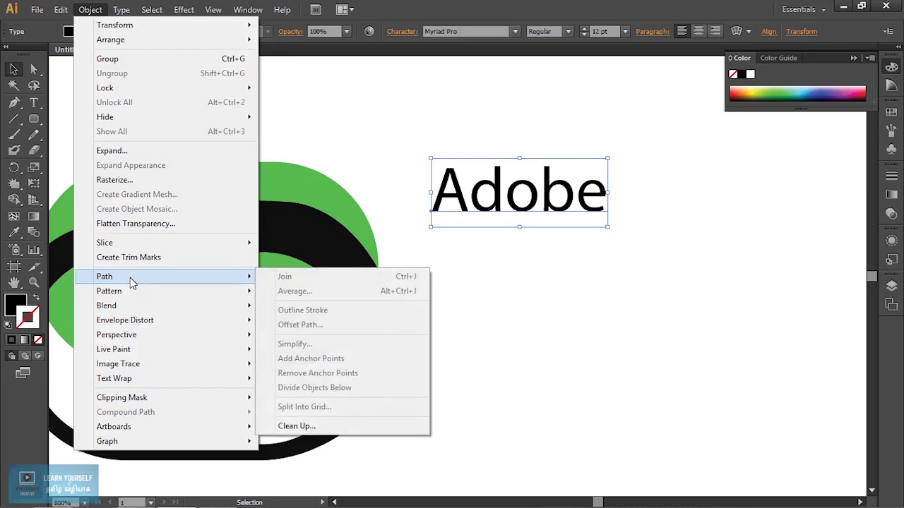
# Step: Expand the 'Adobe' text into outlines with Object and Fill checked, then zoom in and select it
pyautogui.press('Escape')
pyautogui.click(91, 9)
pyautogui.click(124, 152)
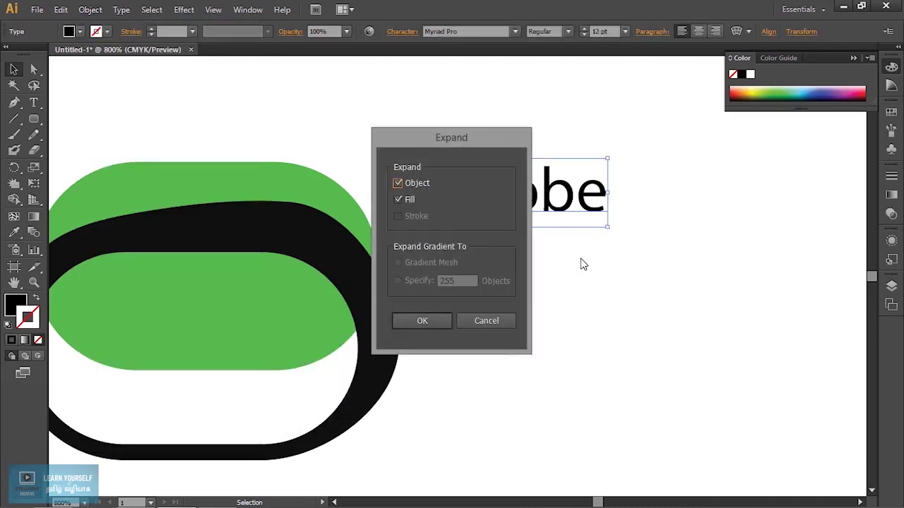
pyautogui.click(422, 321)
pyautogui.click(537, 248)
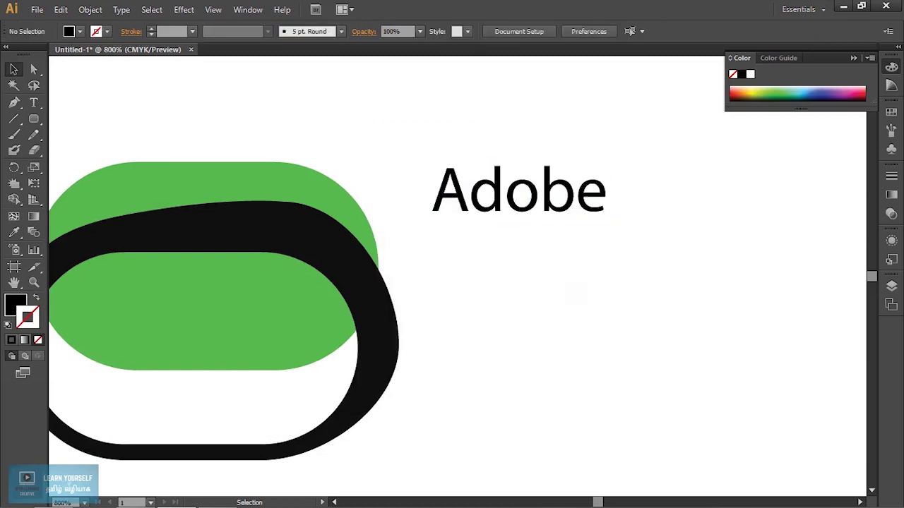
pyautogui.scroll(2, 529, 244)
pyautogui.scroll(3, 441, 316)
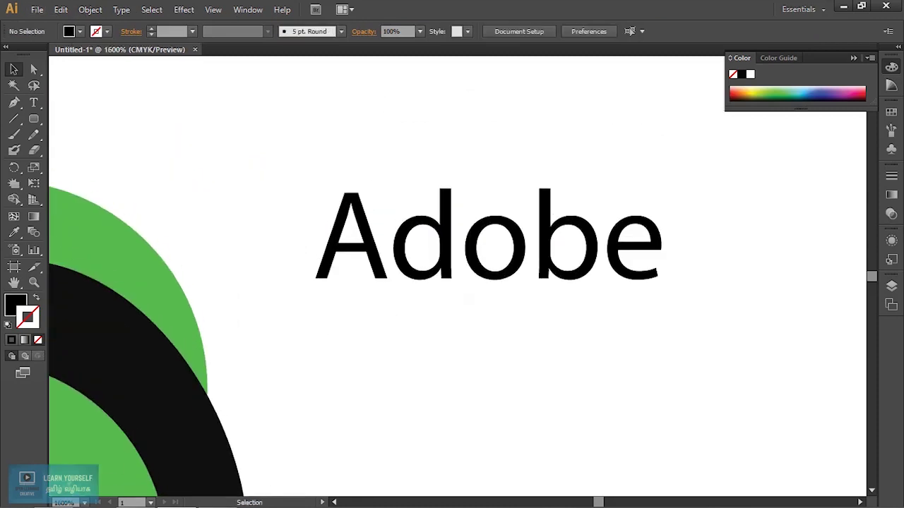
pyautogui.scroll(2, 441, 316)
pyautogui.click(445, 176)
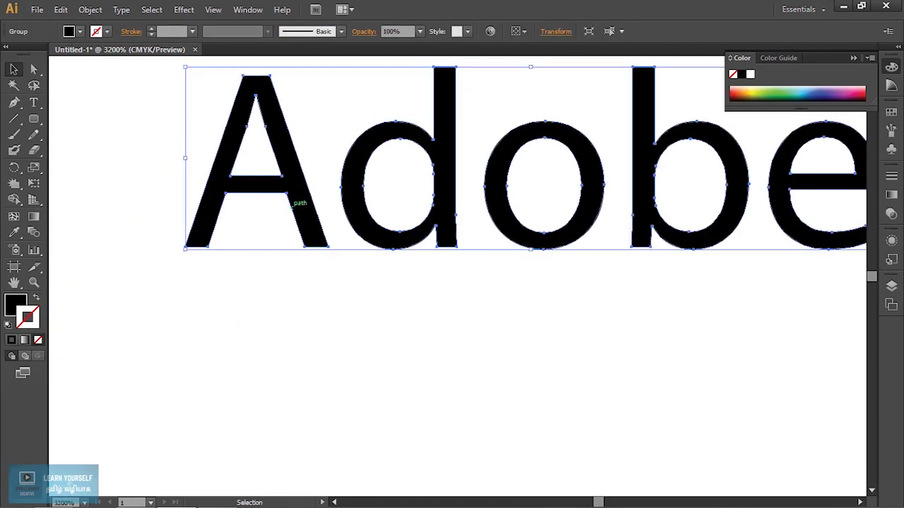
# Step: Outline-stroke the 'Adobe' letter group, enter isolation mode and select the letter d
pyautogui.click(90, 9)
pyautogui.moveTo(105, 276)
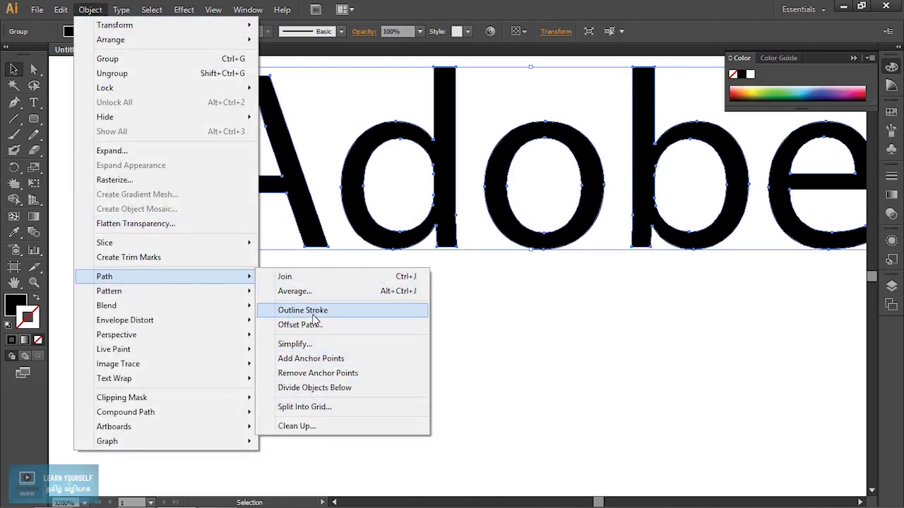
pyautogui.click(315, 316)
pyautogui.click(464, 323)
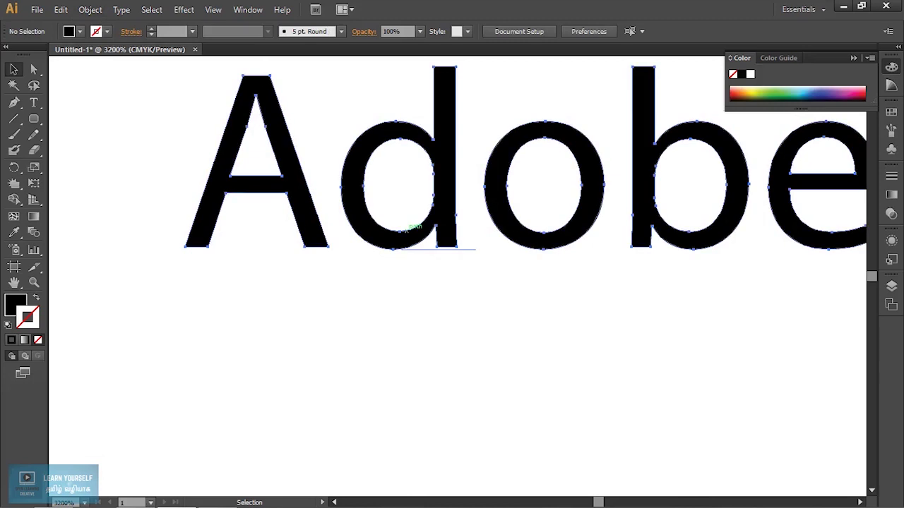
pyautogui.click(406, 229)
pyautogui.doubleClick(406, 240)
pyautogui.click(406, 240)
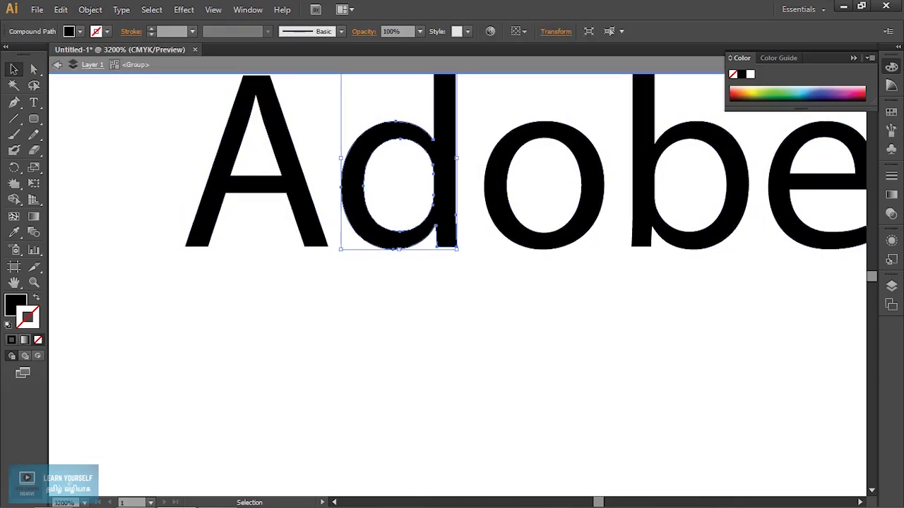
# Step: Pull the bottom anchor of the d's bowl downward into a teardrop point
pyautogui.hotkey('ctrl', '+')
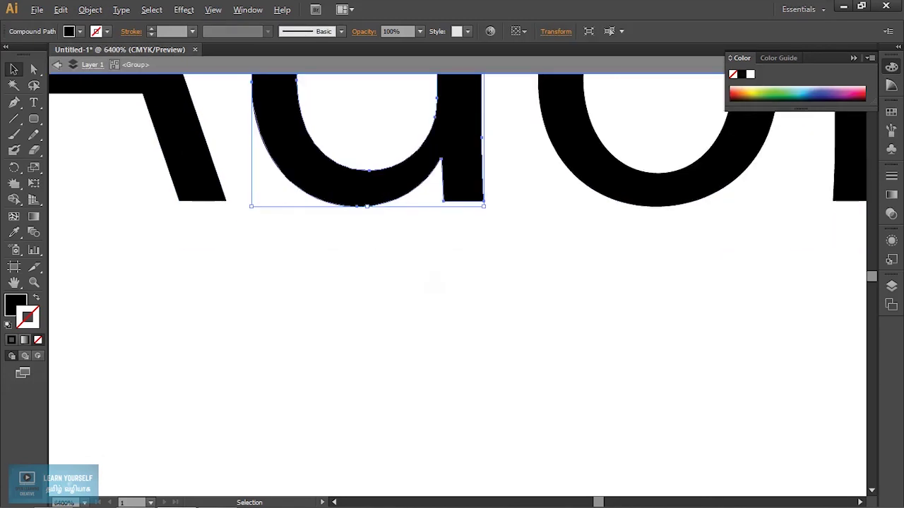
pyautogui.scroll(5, 457, 283)
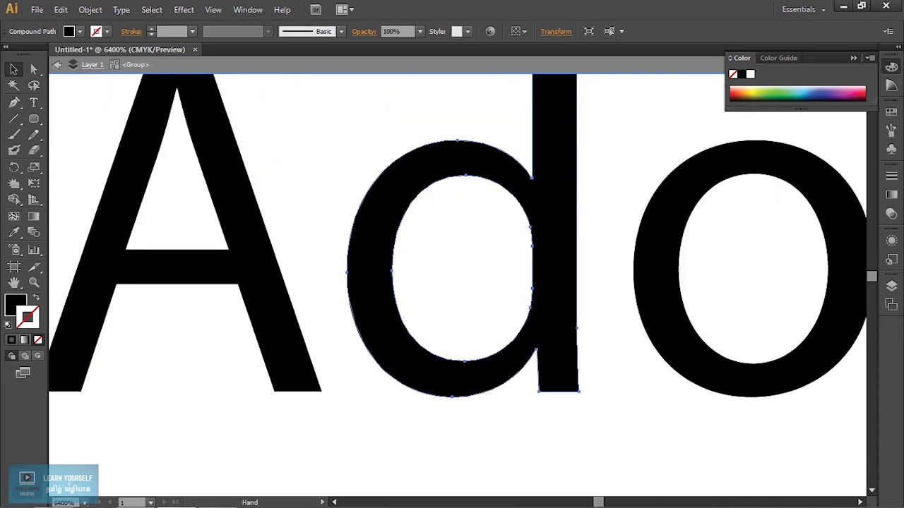
pyautogui.click(34, 69)
pyautogui.moveTo(457, 397); pyautogui.dragTo(451, 420)
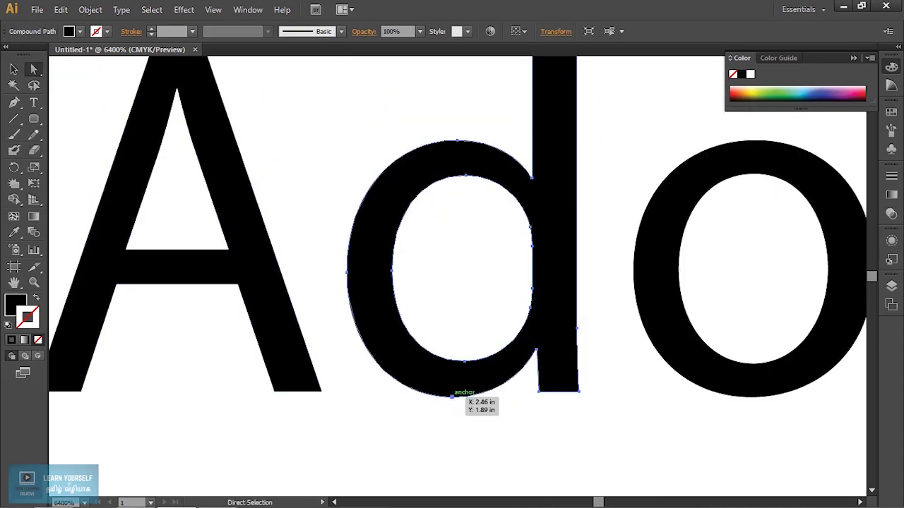
pyautogui.click(445, 420)
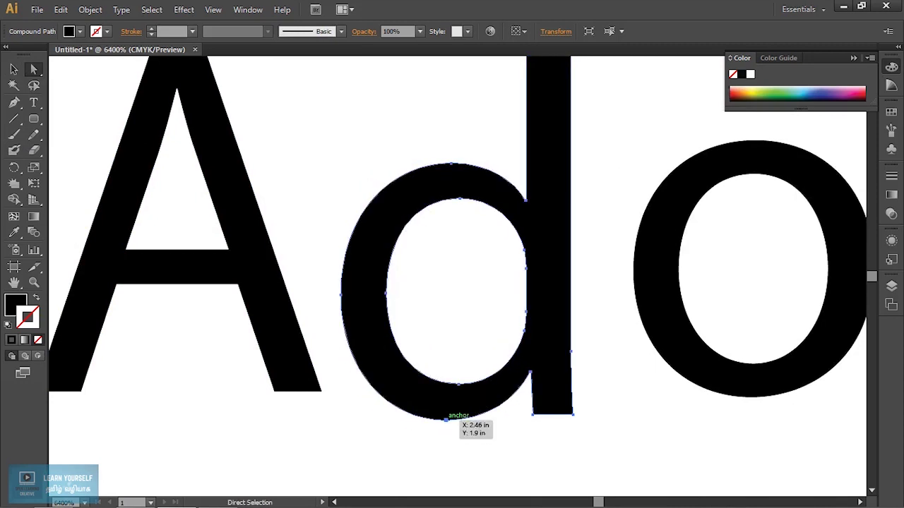
pyautogui.moveTo(445, 419); pyautogui.dragTo(447, 436)
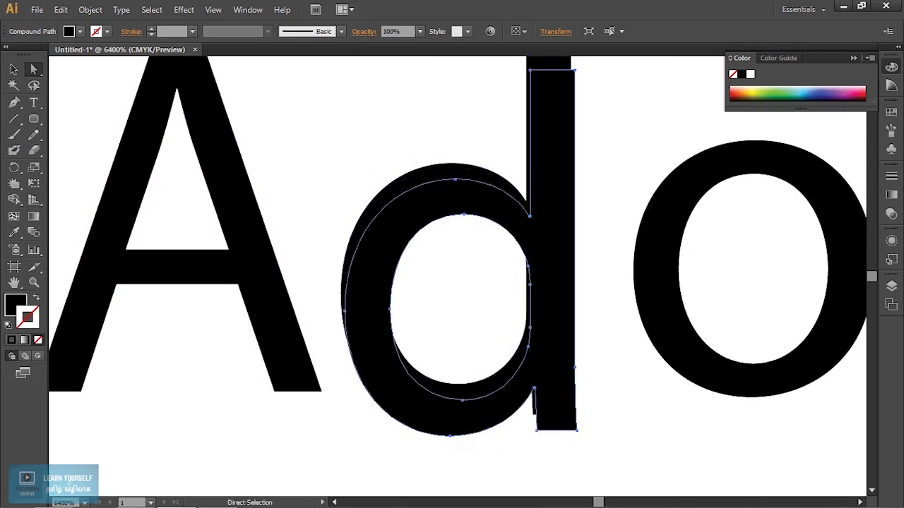
pyautogui.hotkey('ctrl', 'shift', 'a')
pyautogui.moveTo(382, 413); pyautogui.dragTo(424, 495)
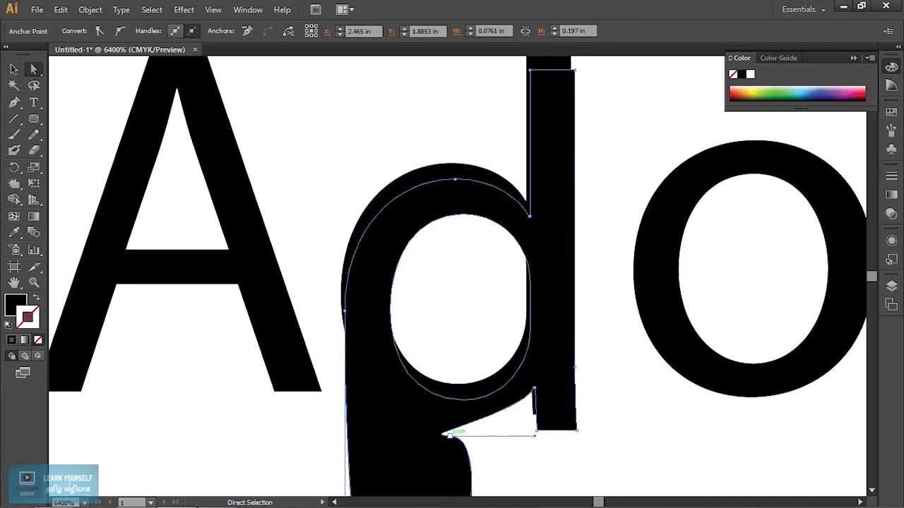
pyautogui.hotkey('ctrl', 'z')
pyautogui.moveTo(449, 435); pyautogui.dragTo(445, 460)
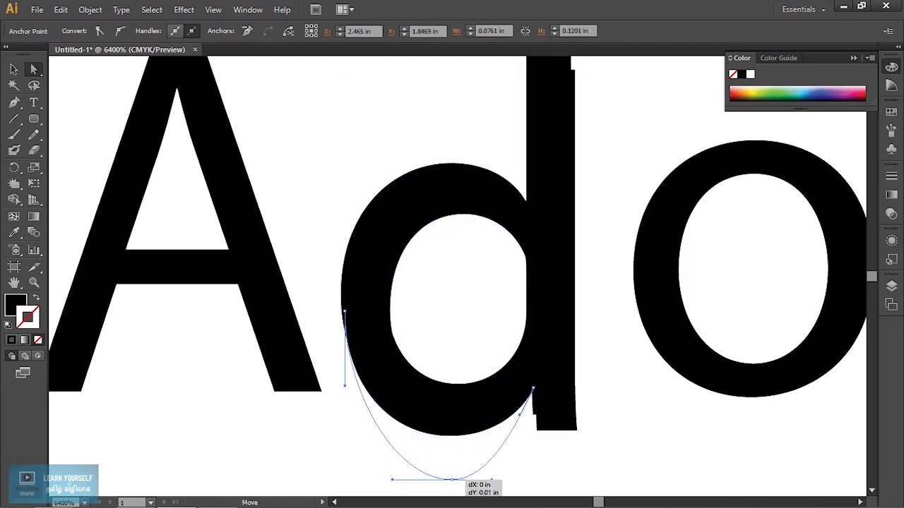
pyautogui.moveTo(446, 460); pyautogui.dragTo(451, 480)
pyautogui.moveTo(452, 424); pyautogui.dragTo(452, 341)
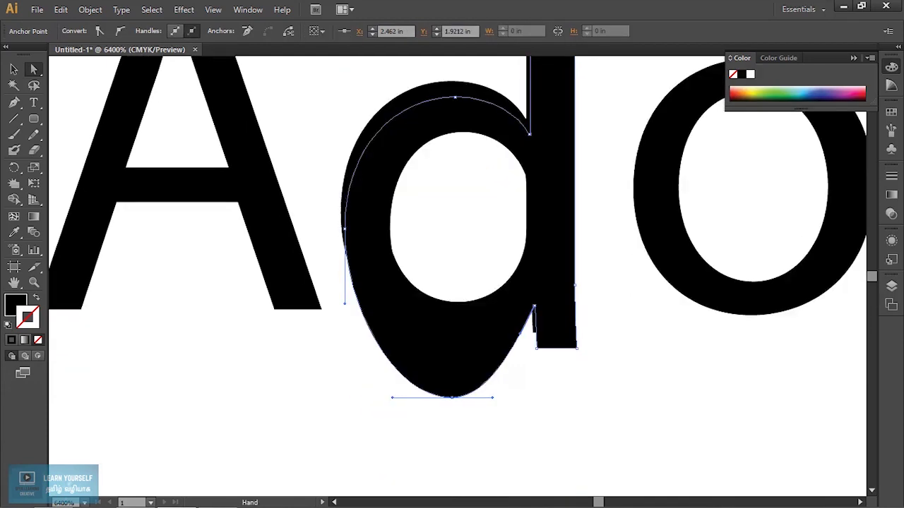
# Step: Push the d bowl's left point outward and raise its top anchor
pyautogui.click(341, 231)
pyautogui.moveTo(322, 228); pyautogui.dragTo(321, 227)
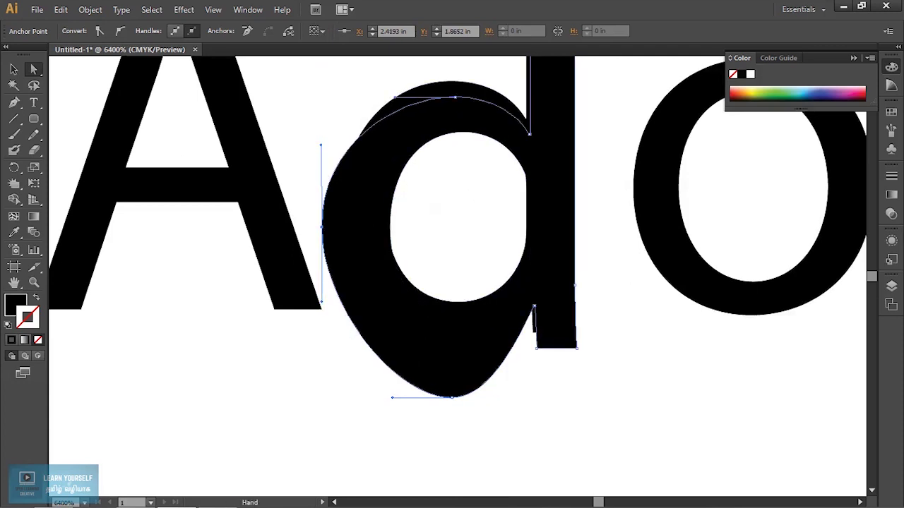
pyautogui.scroll(3, 424, 212)
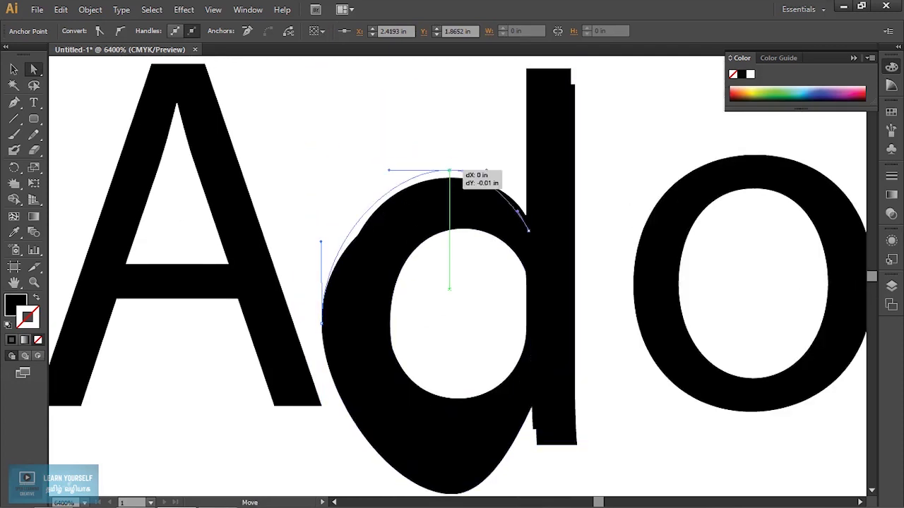
pyautogui.moveTo(455, 194); pyautogui.dragTo(449, 154)
pyautogui.moveTo(530, 84)
pyautogui.mouseDown()
pyautogui.moveTo(530, 180)
pyautogui.moveTo(468, 155)
pyautogui.mouseUp()
# Step: Raise the d stem's top corners into a spike and flare its bottom into a lower-right tail
pyautogui.moveTo(574, 180); pyautogui.dragTo(584, 147)
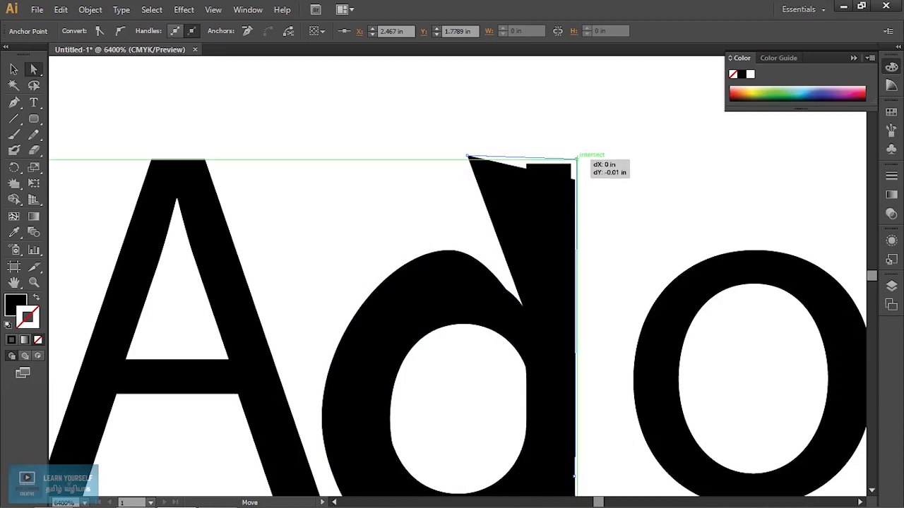
pyautogui.moveTo(469, 155); pyautogui.dragTo(468, 125)
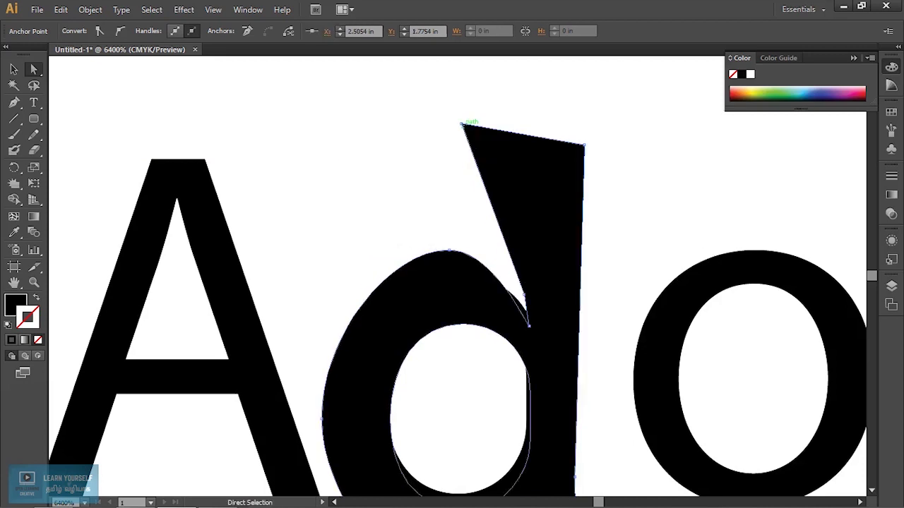
pyautogui.scroll(-3, 469, 125)
pyautogui.moveTo(577, 411); pyautogui.dragTo(623, 443)
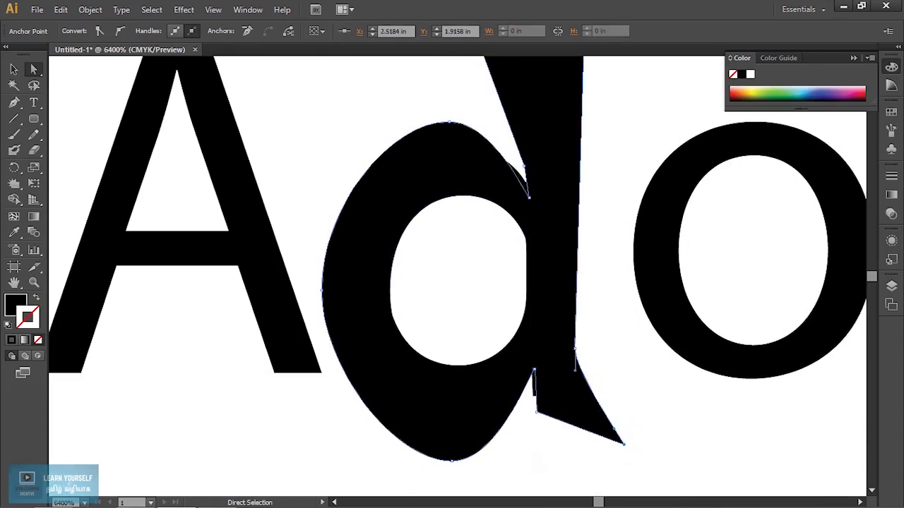
pyautogui.moveTo(537, 412); pyautogui.dragTo(536, 426)
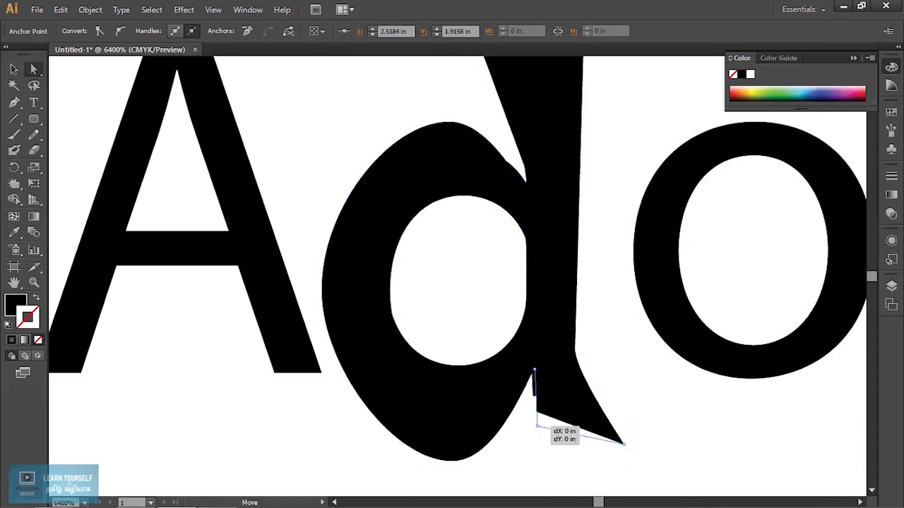
# Step: Enter the lettering group in isolation, select the d's compound path, and zoom out
pyautogui.click(13, 69)
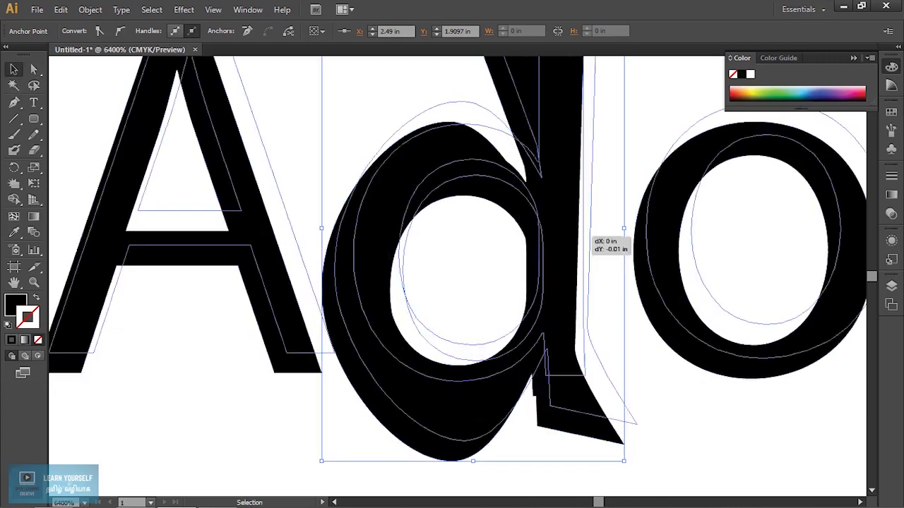
pyautogui.hotkey('ctrl', 'shift', 'a')
pyautogui.scroll(-2, 458, 260)
pyautogui.hscroll(-2, 457, 260)
pyautogui.doubleClick(410, 247)
pyautogui.click(579, 305)
pyautogui.hotkey('ctrl', 'shift', 'a')
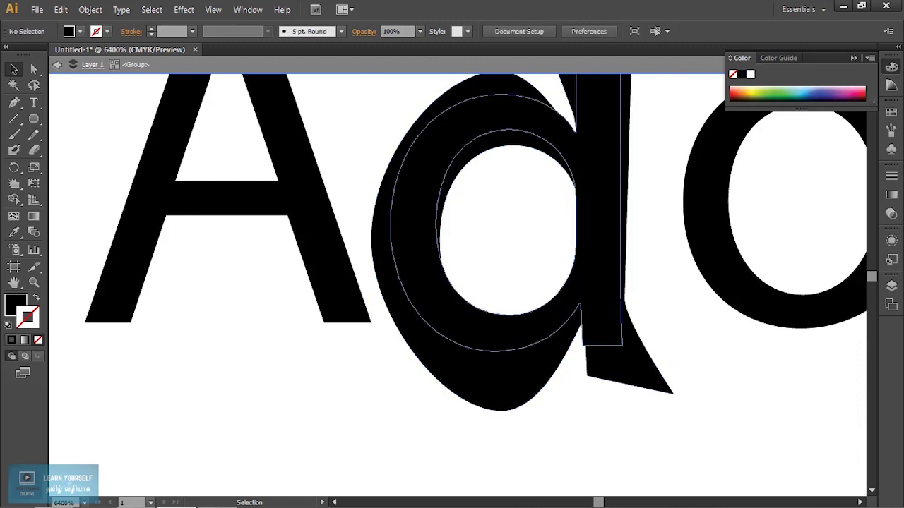
pyautogui.click(579, 305)
pyautogui.hotkey('ctrl', 'shift', 'a')
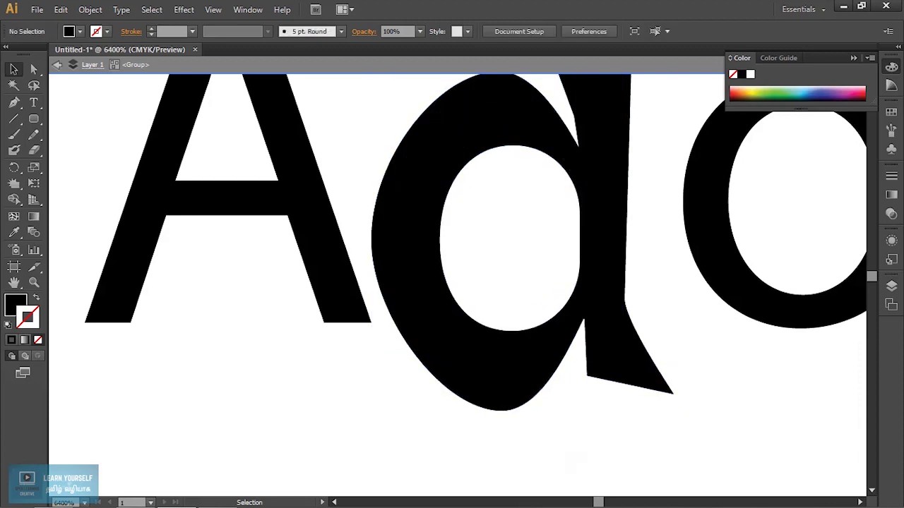
pyautogui.hotkey('ctrl', '-')
pyautogui.hotkey('ctrl', '-')
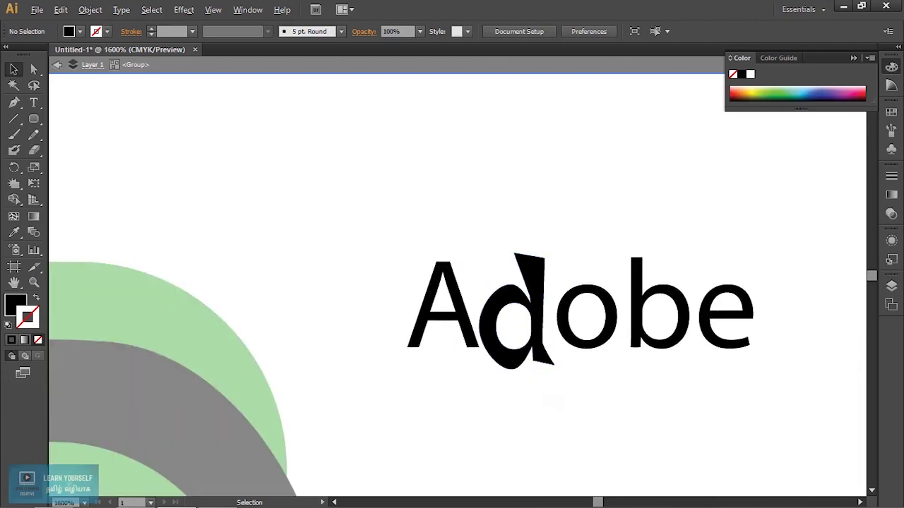
# Step: Select the warped 'd' and 'A' letters, then exit the lettering group's isolation mode and deselect
pyautogui.moveTo(495, 318); pyautogui.dragTo(375, 237)
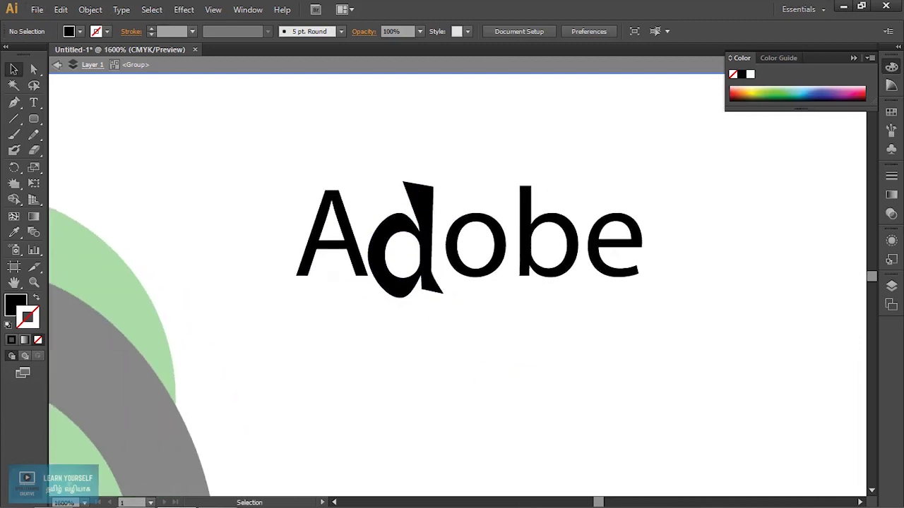
pyautogui.hotkey('ctrl', '+')
pyautogui.moveTo(452, 212); pyautogui.dragTo(424, 319)
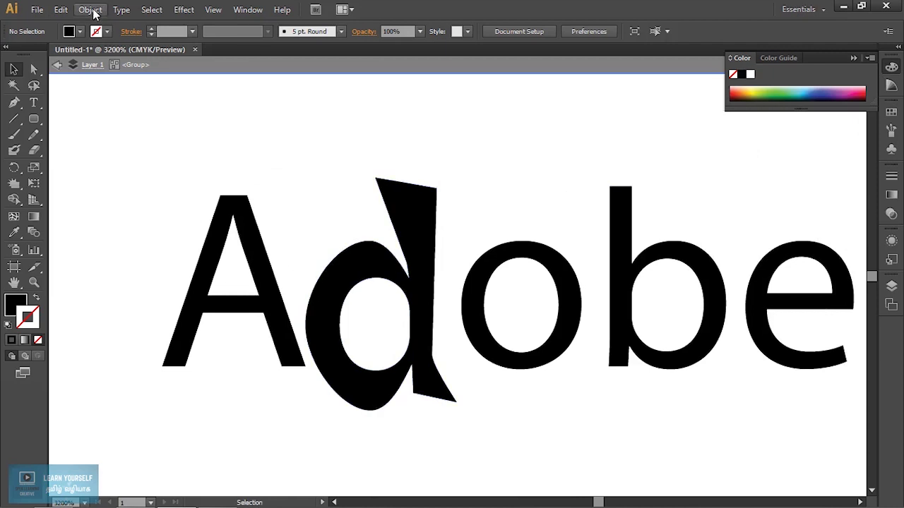
pyautogui.click(325, 318)
pyautogui.click(187, 332)
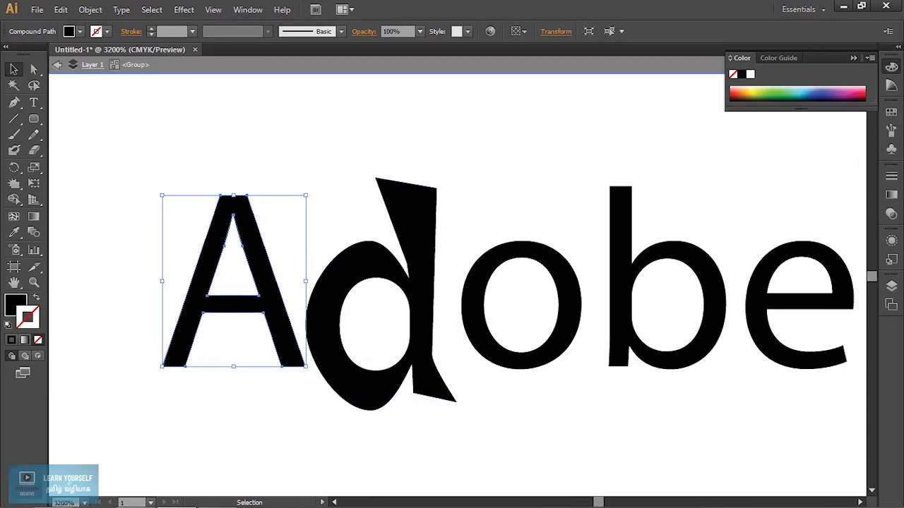
pyautogui.moveTo(253, 310); pyautogui.dragTo(617, 279)
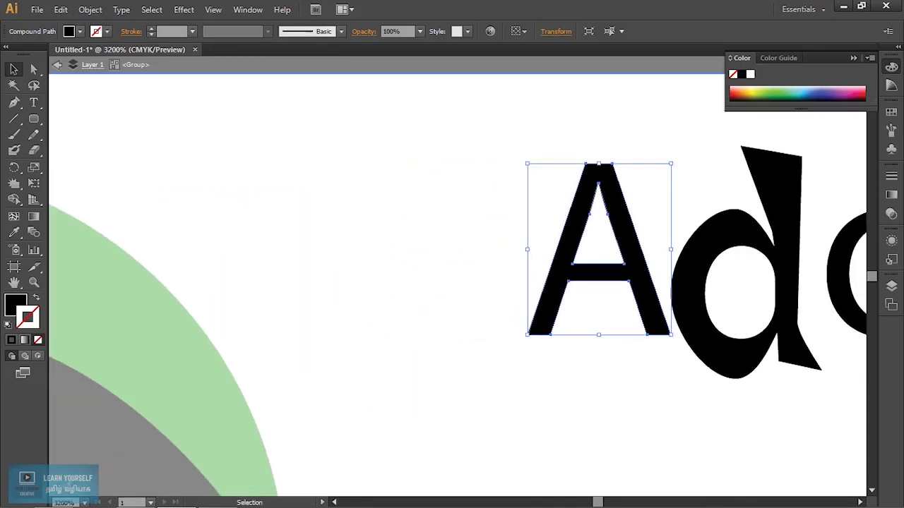
pyautogui.press('Escape')
pyautogui.hotkey('ctrl', 'shift', 'a')
pyautogui.click(37, 9)
pyautogui.moveTo(80, 68)
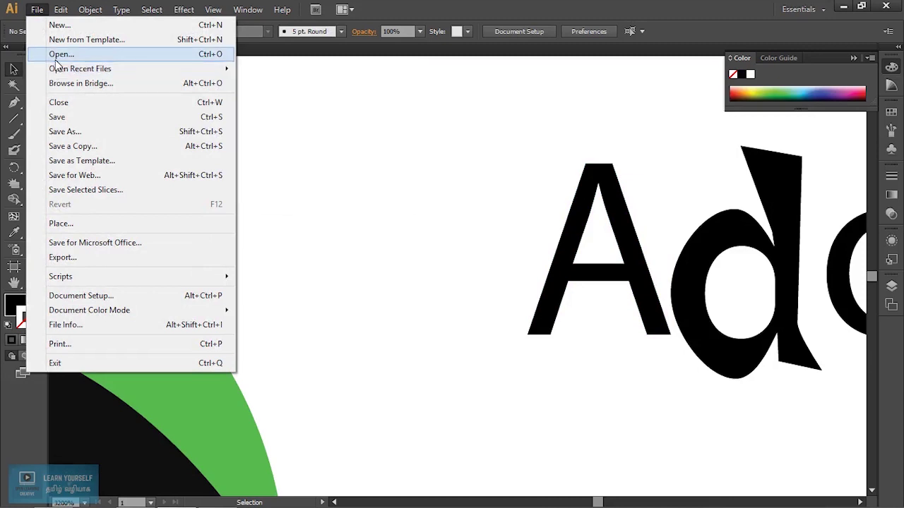
# Step: Open the warning-sticker photo DSC_1081.JPG as a new document
pyautogui.click(444, 202)
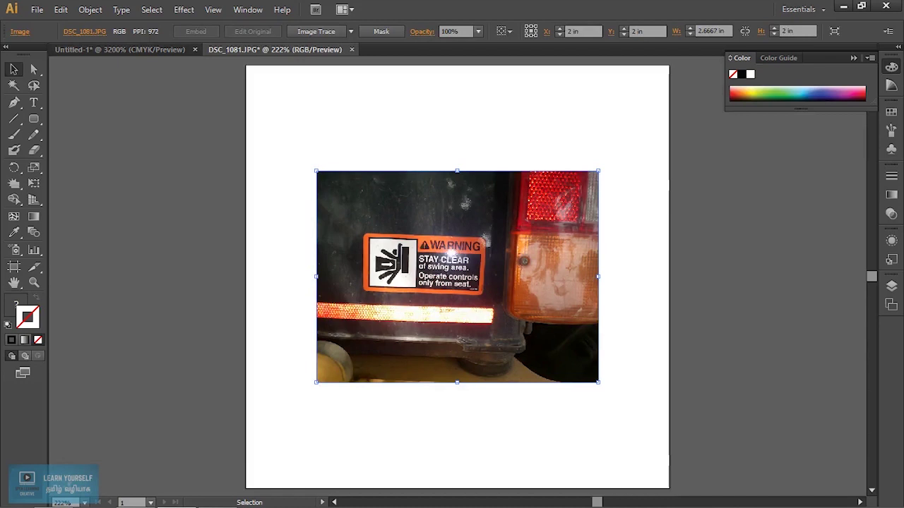
# Step: Image-trace the DSC_1081.JPG photo and expand the trace into black-and-white vector paths
pyautogui.click(325, 32)
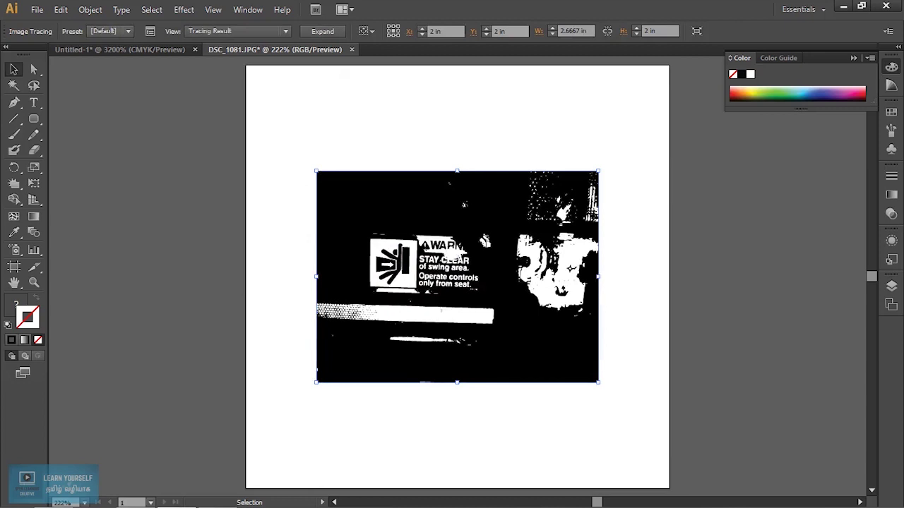
pyautogui.click(89, 9)
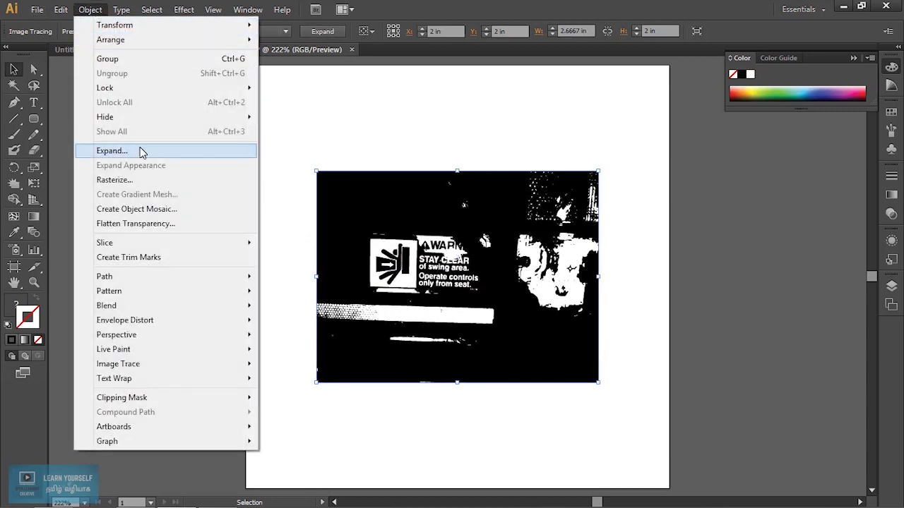
pyautogui.click(164, 152)
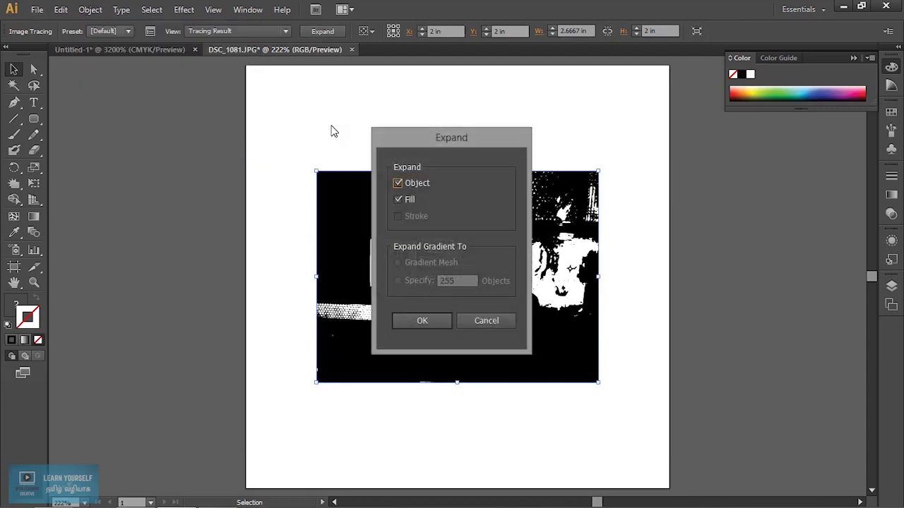
pyautogui.click(428, 318)
pyautogui.click(428, 316)
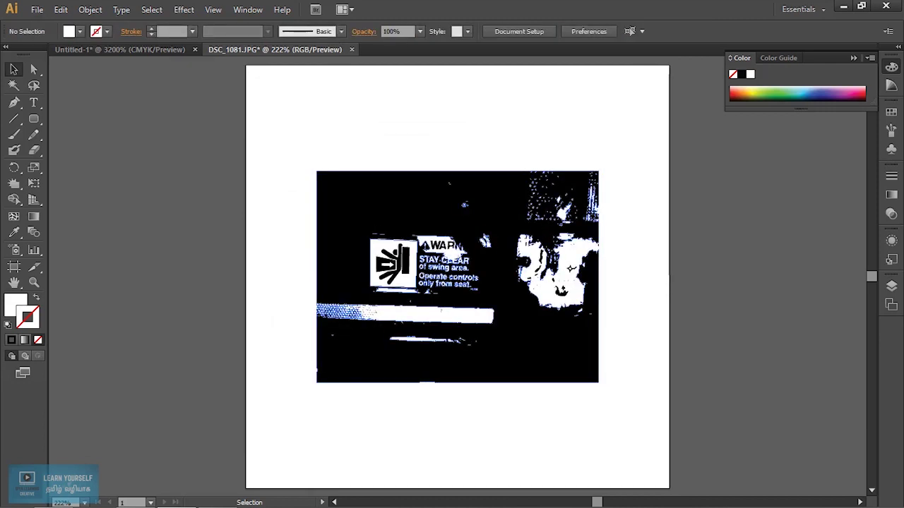
# Step: Zoom in on the traced image, then return to the Untitled-1 logo document zoomed out
pyautogui.hotkey('ctrl', '+')
pyautogui.hotkey('ctrl', '+')
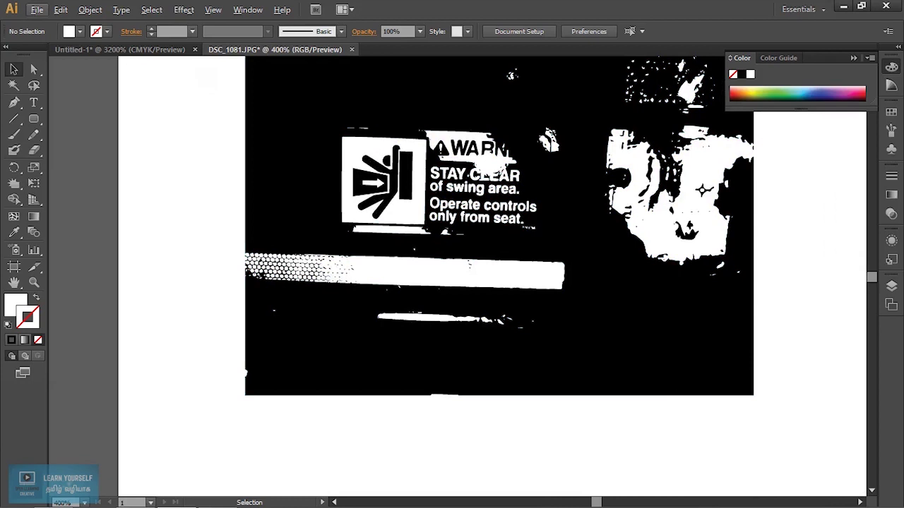
pyautogui.click(151, 53)
pyautogui.hotkey('ctrl', '-')
pyautogui.hotkey('ctrl', '-')
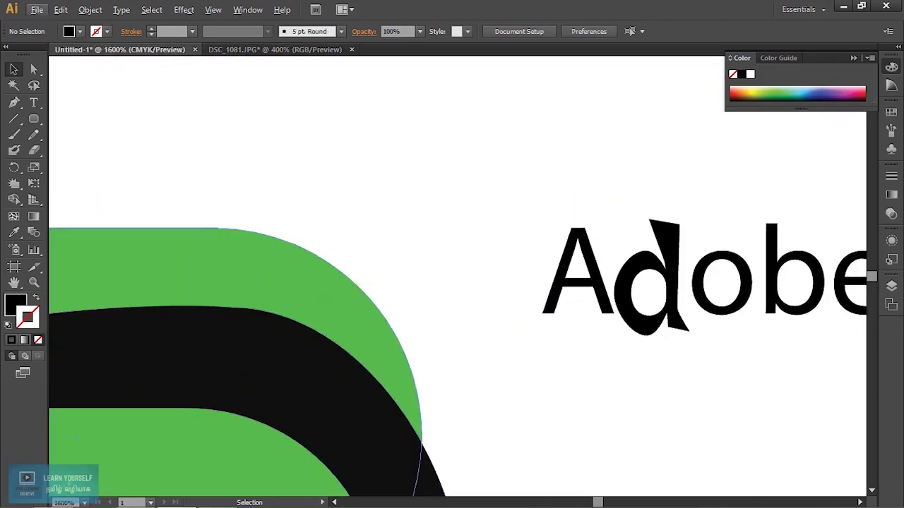
pyautogui.hotkey('ctrl', '-')
pyautogui.hotkey('ctrl', '-')
pyautogui.hotkey('ctrl', '-')
pyautogui.hotkey('ctrl', '-')
pyautogui.hotkey('ctrl', '+')
pyautogui.hotkey('ctrl', '+')
pyautogui.hotkey('ctrl', '+')
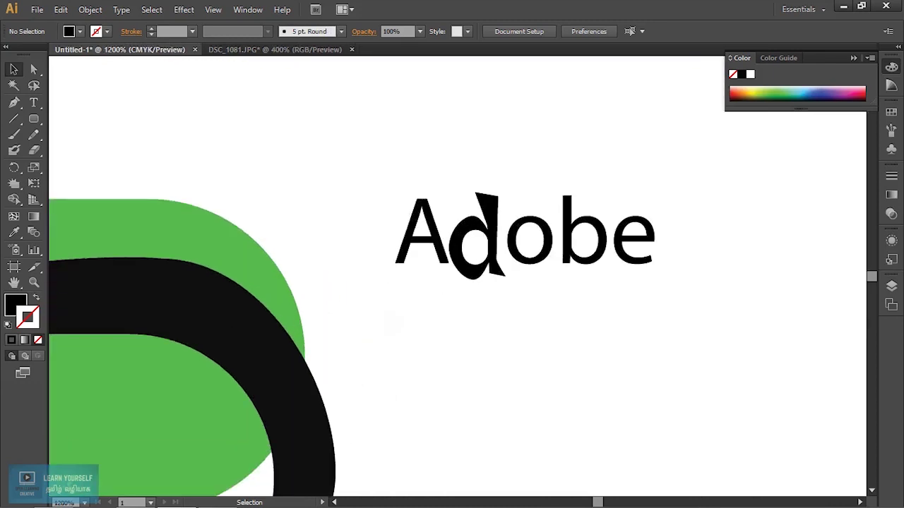
pyautogui.moveTo(306, 350); pyautogui.dragTo(469, 276)
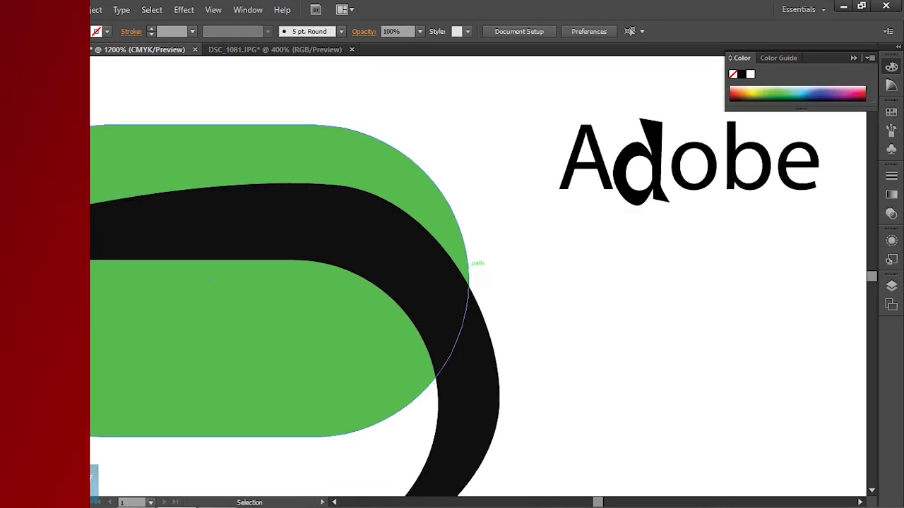